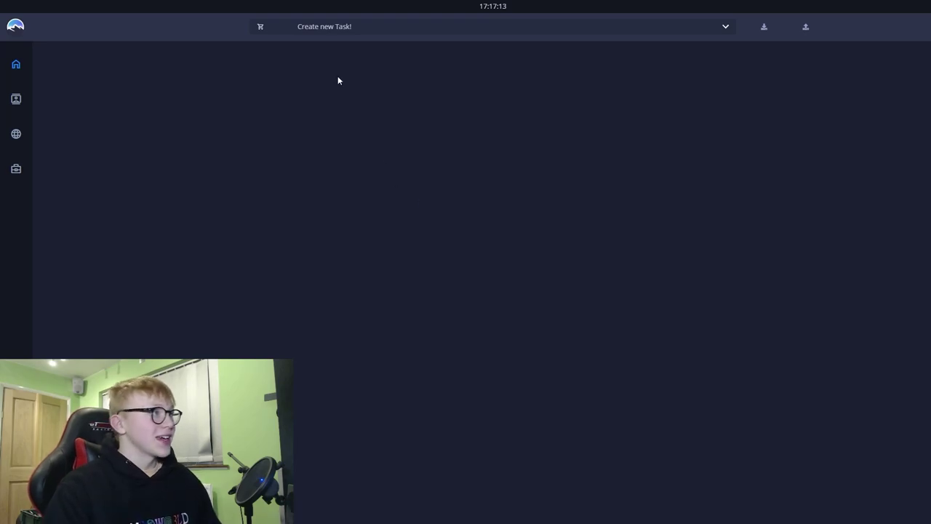
Step: Start a new task and look through the Snipes product list for upcoming and shock-drop releases, reloading the list
{"action": "left_click", "coordinate": [336, 30]}
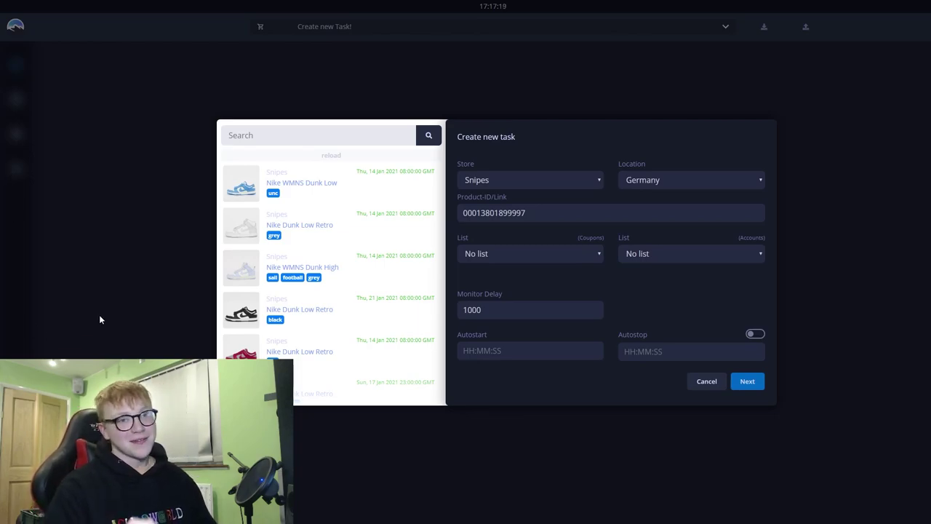
{"action": "scroll", "coordinate": [336, 276], "scroll_direction": "down", "scroll_amount": 1}
{"action": "scroll", "coordinate": [342, 280], "scroll_direction": "down", "scroll_amount": 5}
{"action": "scroll", "coordinate": [345, 162], "scroll_direction": "up", "scroll_amount": 5}
{"action": "scroll", "coordinate": [344, 266], "scroll_direction": "down", "scroll_amount": 5}
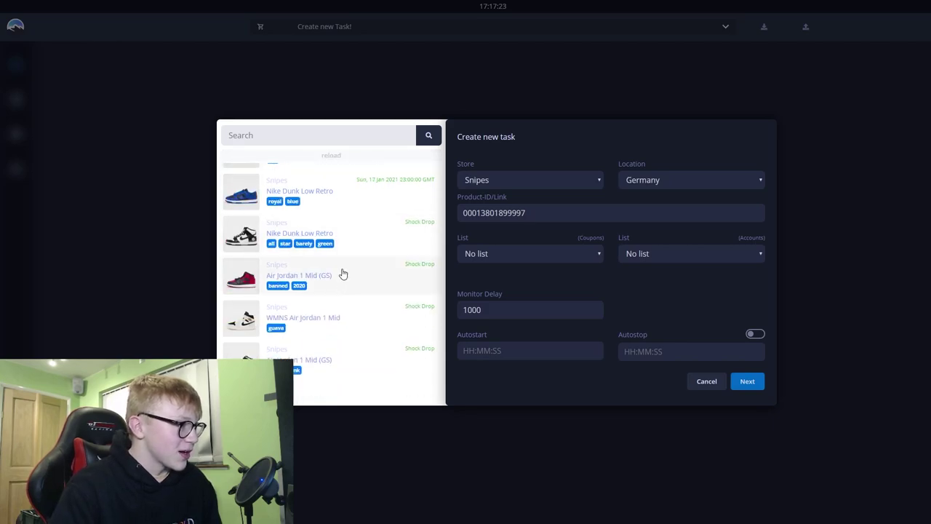
{"action": "scroll", "coordinate": [341, 339], "scroll_direction": "up", "scroll_amount": 5}
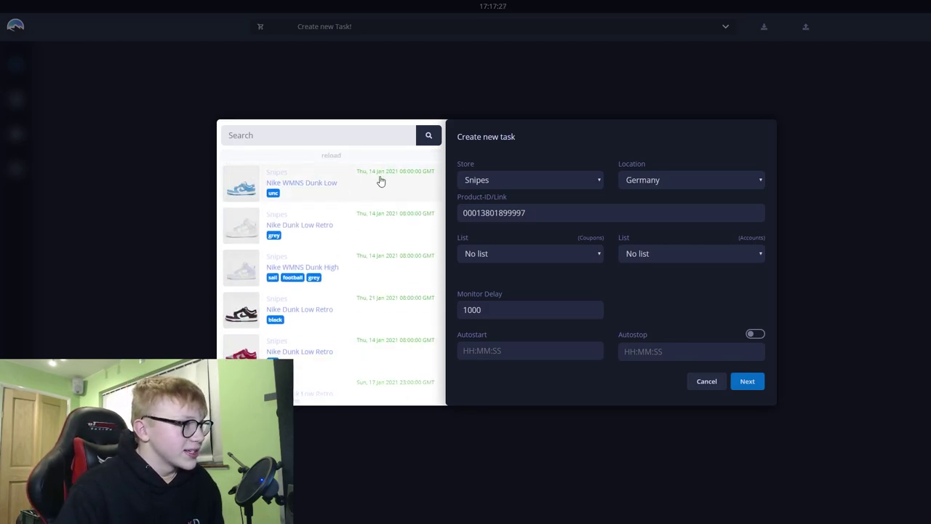
{"action": "left_click", "coordinate": [326, 156]}
{"action": "scroll", "coordinate": [320, 215], "scroll_direction": "down", "scroll_amount": 3}
{"action": "scroll", "coordinate": [331, 225], "scroll_direction": "down", "scroll_amount": 3}
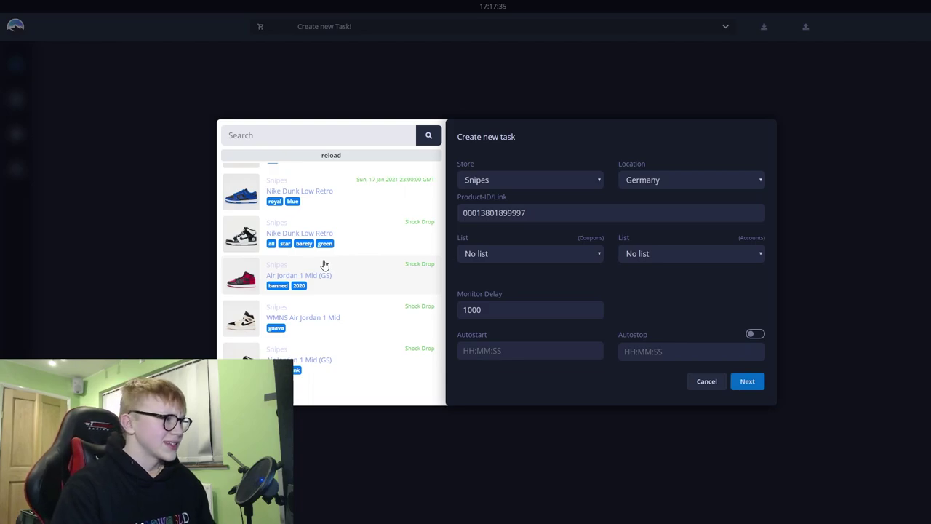
{"action": "scroll", "coordinate": [421, 351], "scroll_direction": "up", "scroll_amount": 3}
{"action": "scroll", "coordinate": [390, 305], "scroll_direction": "down", "scroll_amount": 3}
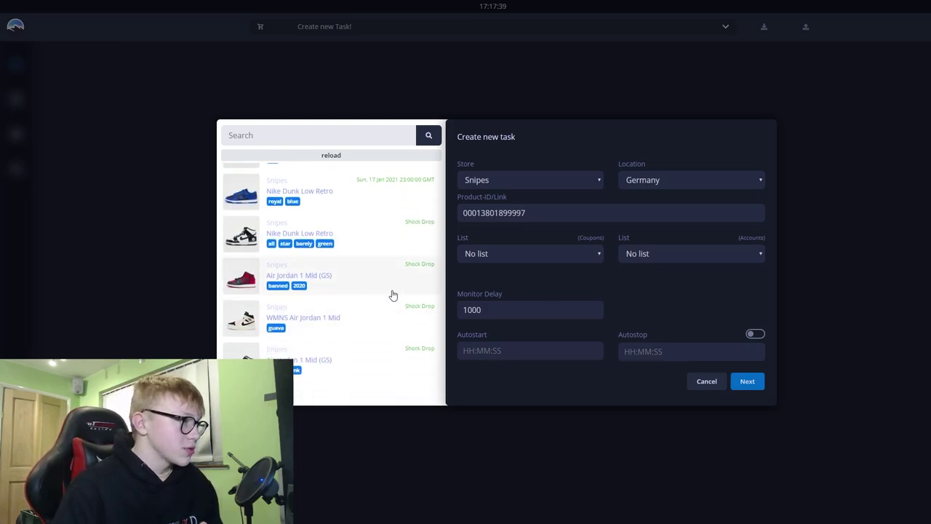
Step: Fill the product ID from the all star barely green Nike Dunk Low Retro, replace it with the unc Nike WMNS Dunk Low, and browse the remaining products
{"action": "left_click", "coordinate": [333, 240]}
{"action": "scroll", "coordinate": [374, 291], "scroll_direction": "up", "scroll_amount": 6}
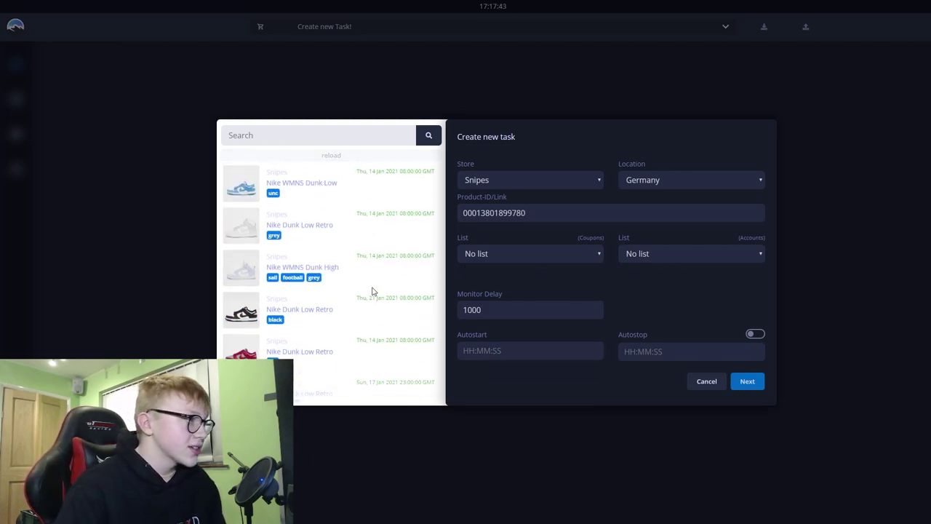
{"action": "left_click", "coordinate": [309, 189]}
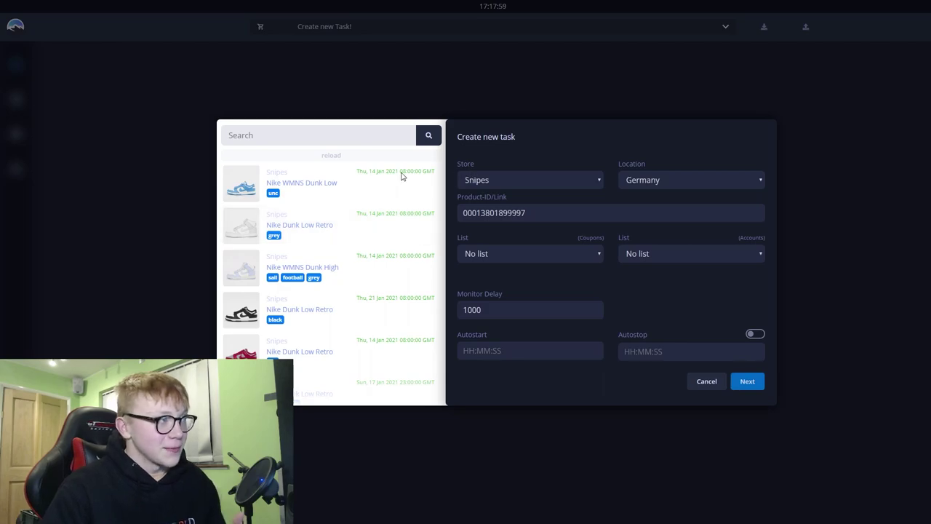
{"action": "scroll", "coordinate": [370, 251], "scroll_direction": "down", "scroll_amount": 3}
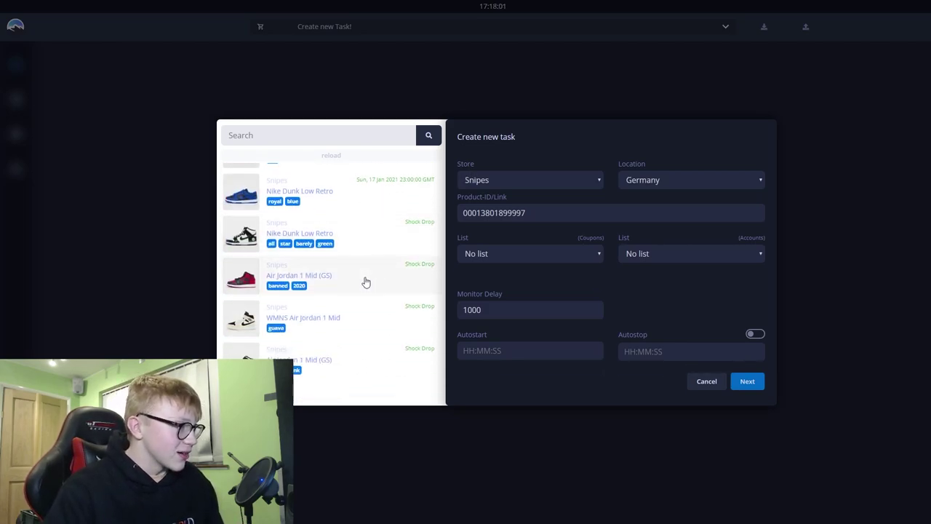
{"action": "scroll", "coordinate": [364, 279], "scroll_direction": "up", "scroll_amount": 3}
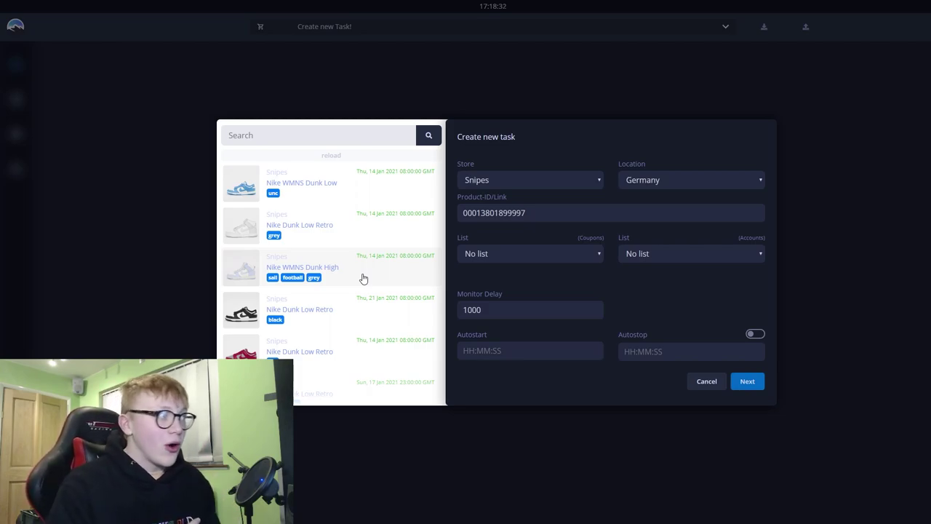
Step: Create a Snipes Germany task for the guava WMNS Air Jordan 1 Mid after trying the black Nike Dunk Low Retro
{"action": "left_click", "coordinate": [374, 308]}
{"action": "left_click", "coordinate": [531, 211]}
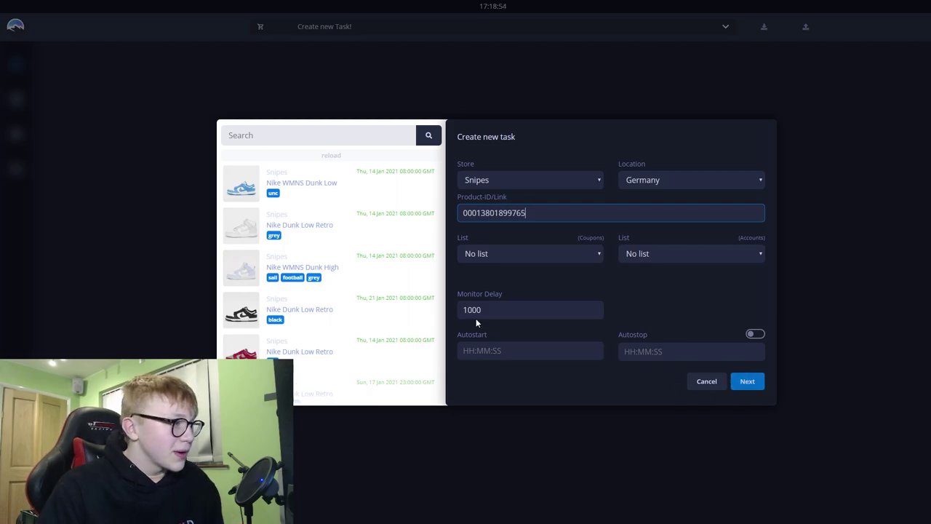
{"action": "scroll", "coordinate": [358, 254], "scroll_direction": "down", "scroll_amount": 3}
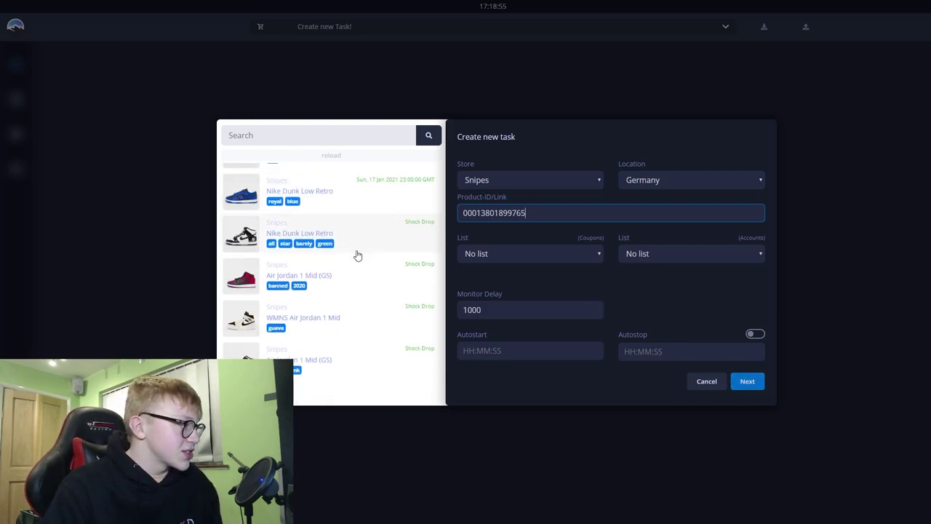
{"action": "left_click", "coordinate": [336, 313]}
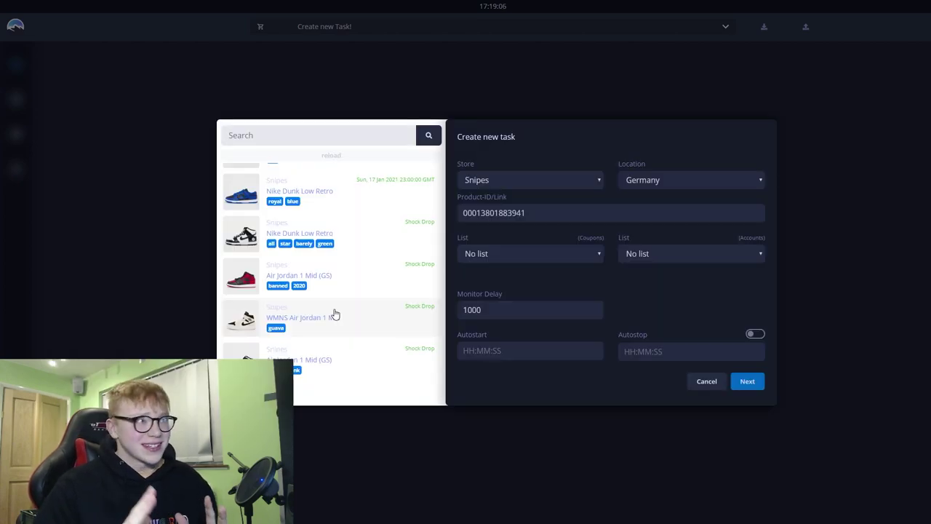
{"action": "left_click", "coordinate": [747, 381]}
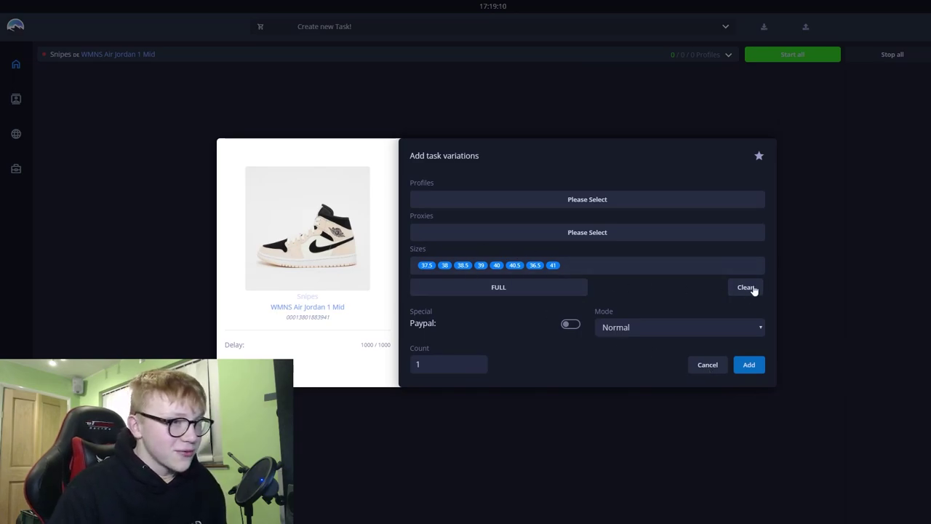
Step: Clear the task's preselected sizes, apply the full size range from 36 to 42.5, and check the size list
{"action": "left_click", "coordinate": [745, 287]}
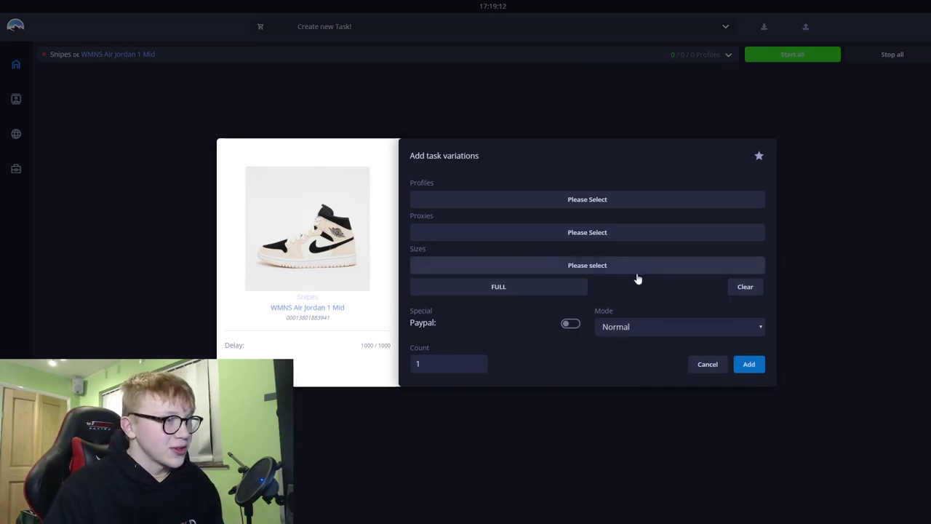
{"action": "left_click", "coordinate": [625, 268]}
{"action": "scroll", "coordinate": [480, 307], "scroll_direction": "down", "scroll_amount": 10}
{"action": "scroll", "coordinate": [495, 305], "scroll_direction": "up", "scroll_amount": 10}
{"action": "left_click", "coordinate": [532, 288]}
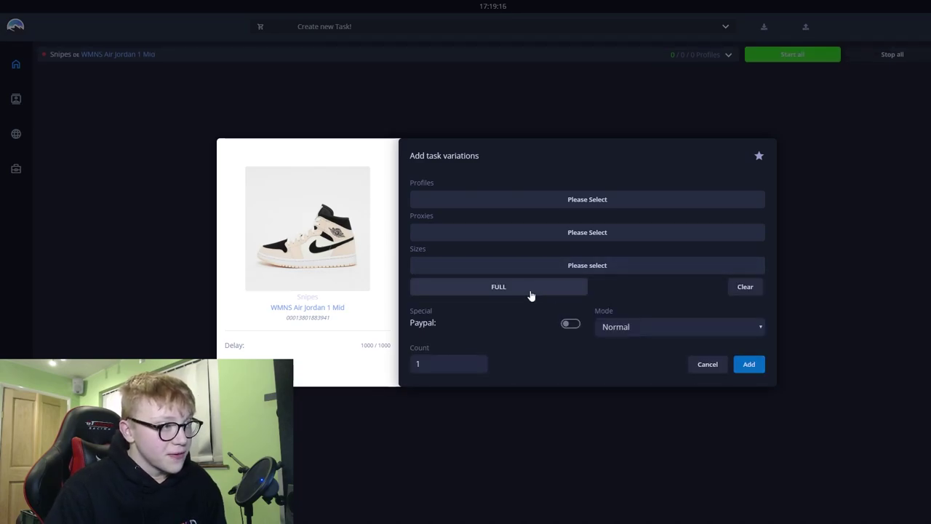
{"action": "left_click", "coordinate": [530, 291]}
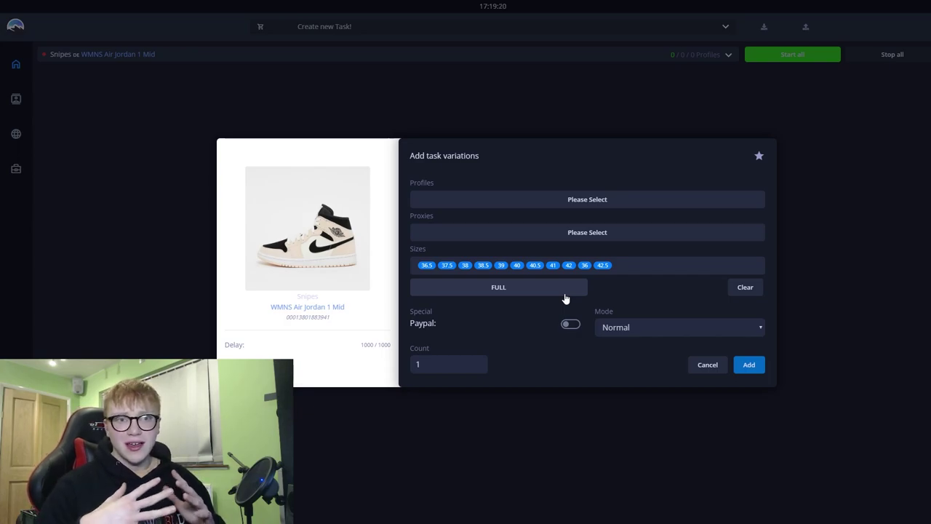
{"action": "left_click", "coordinate": [630, 266]}
{"action": "scroll", "coordinate": [545, 338], "scroll_direction": "down", "scroll_amount": 3}
{"action": "scroll", "coordinate": [546, 340], "scroll_direction": "up", "scroll_amount": 3}
{"action": "left_click", "coordinate": [630, 270]}
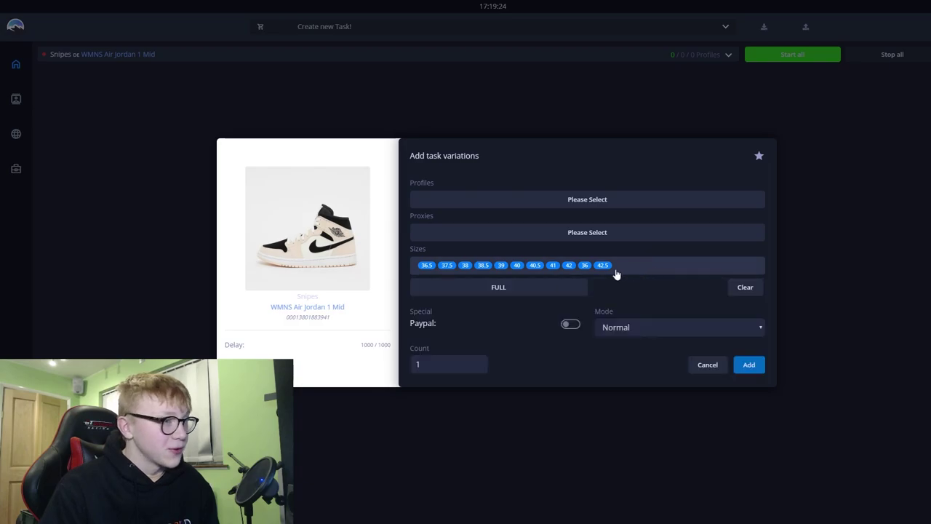
Step: Enable PayPal for the Air Jordan task and keep its mode on Normal
{"action": "left_click", "coordinate": [566, 325]}
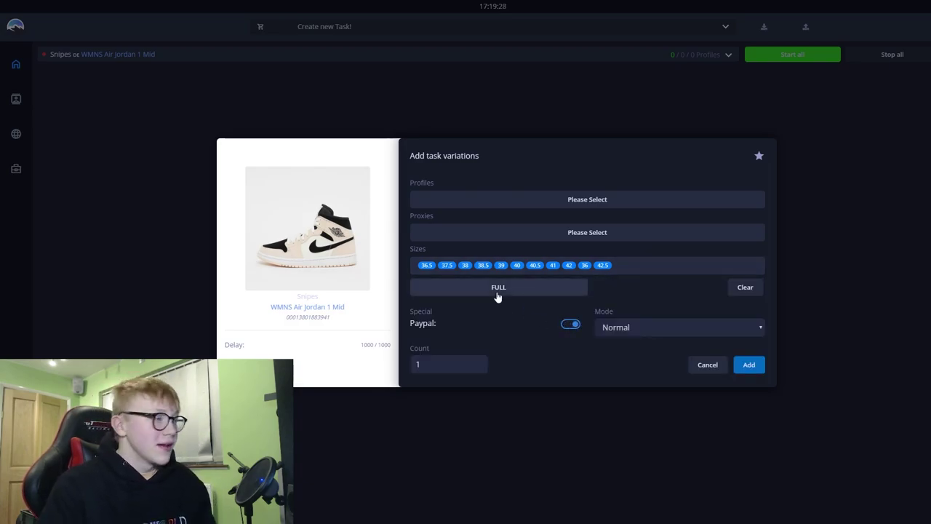
{"action": "left_click", "coordinate": [622, 327]}
{"action": "left_click", "coordinate": [624, 337]}
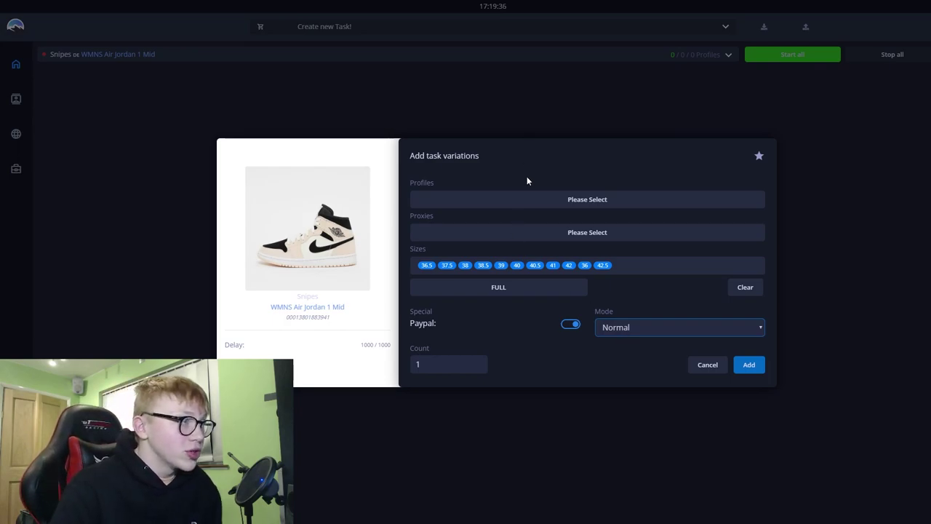
Step: Examine the profiles and proxy lists available for the Air Jordan task variations
{"action": "left_click", "coordinate": [526, 201]}
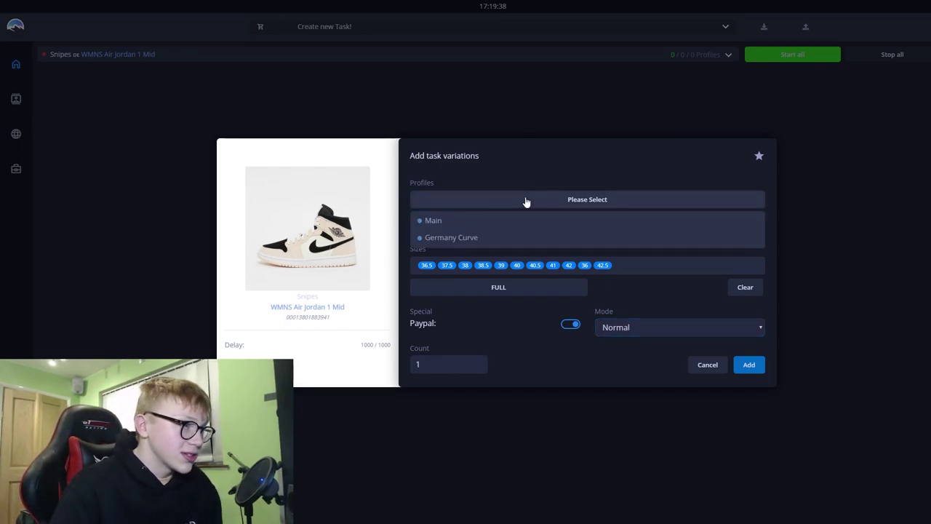
{"action": "left_click", "coordinate": [526, 202]}
{"action": "left_click", "coordinate": [529, 229]}
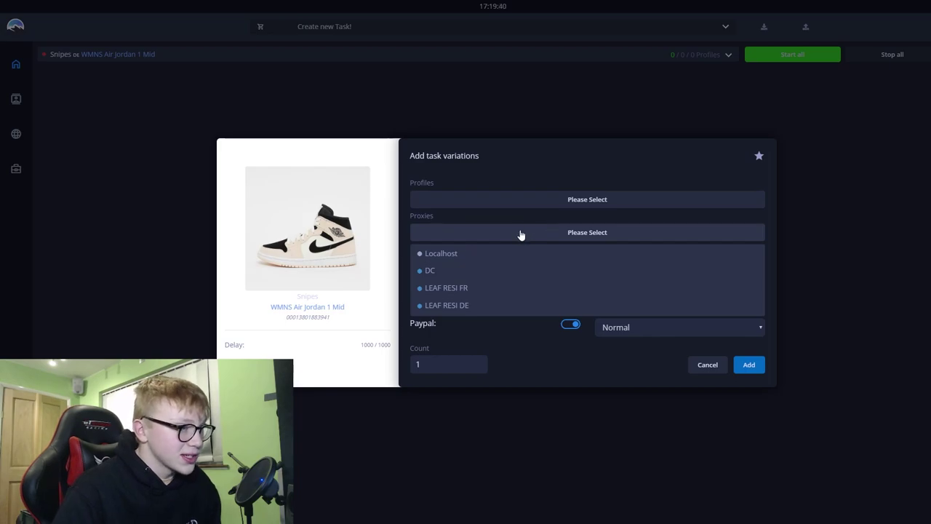
{"action": "left_click", "coordinate": [519, 233]}
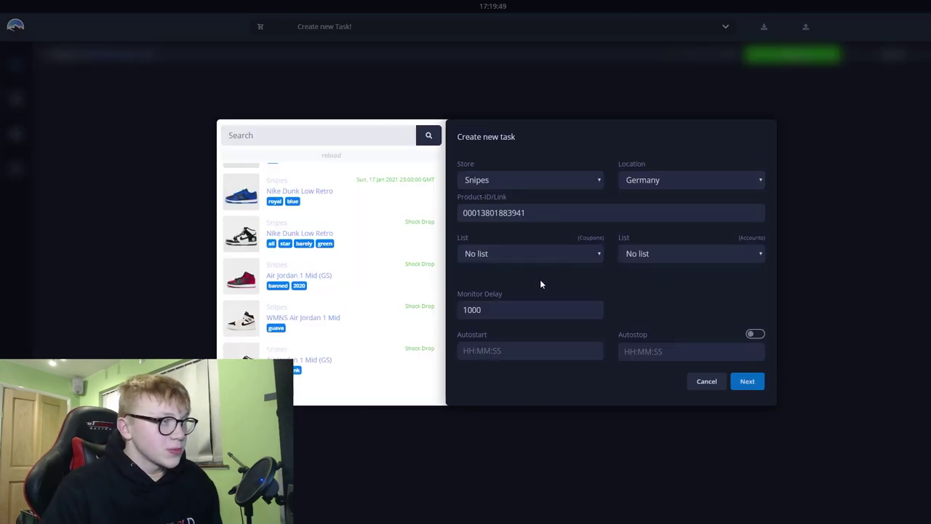
Step: Examine the new task's coupon list, account list, monitor delay and autostart settings
{"action": "left_click", "coordinate": [526, 253]}
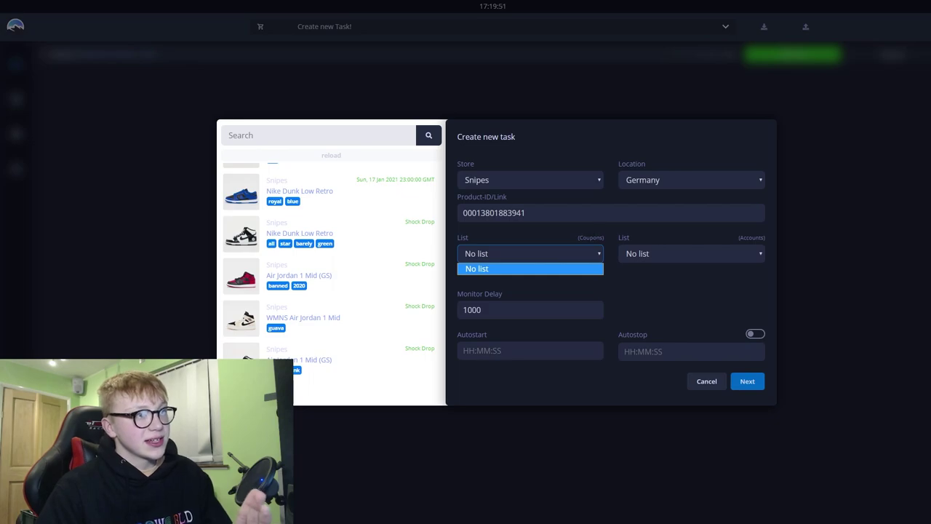
{"action": "left_click", "coordinate": [713, 242]}
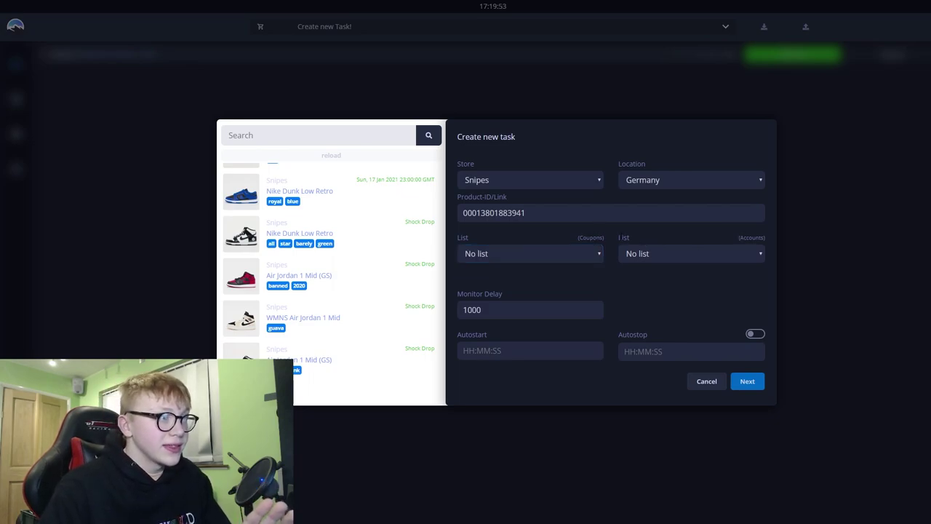
{"action": "left_click", "coordinate": [693, 258]}
{"action": "left_click", "coordinate": [694, 261]}
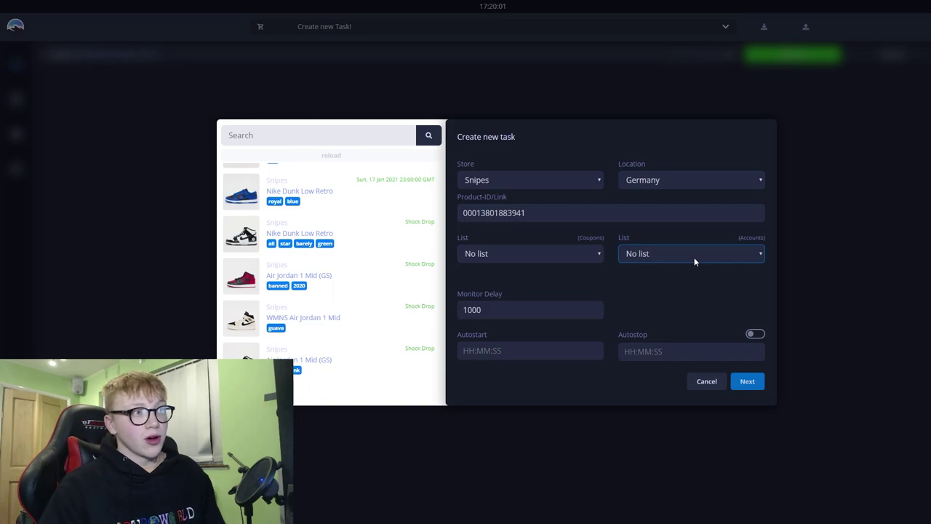
{"action": "left_click", "coordinate": [562, 312]}
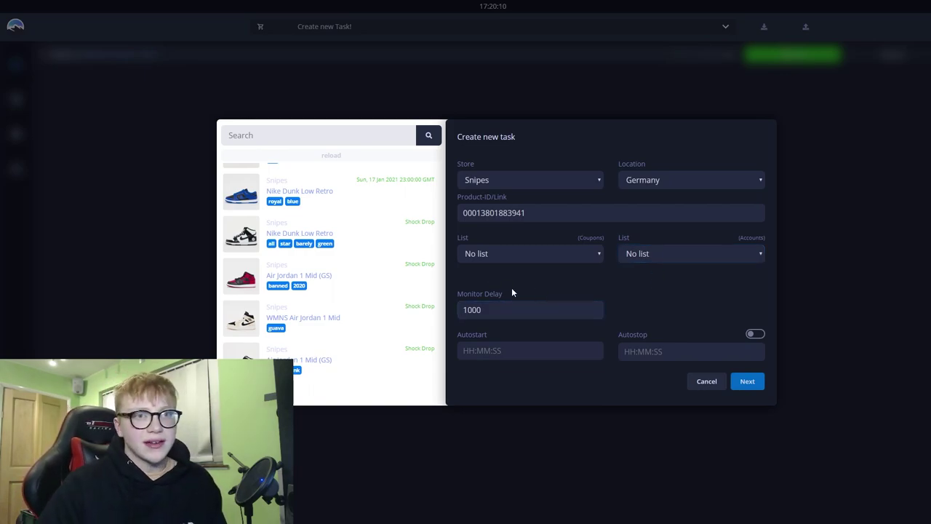
{"action": "left_click", "coordinate": [535, 351]}
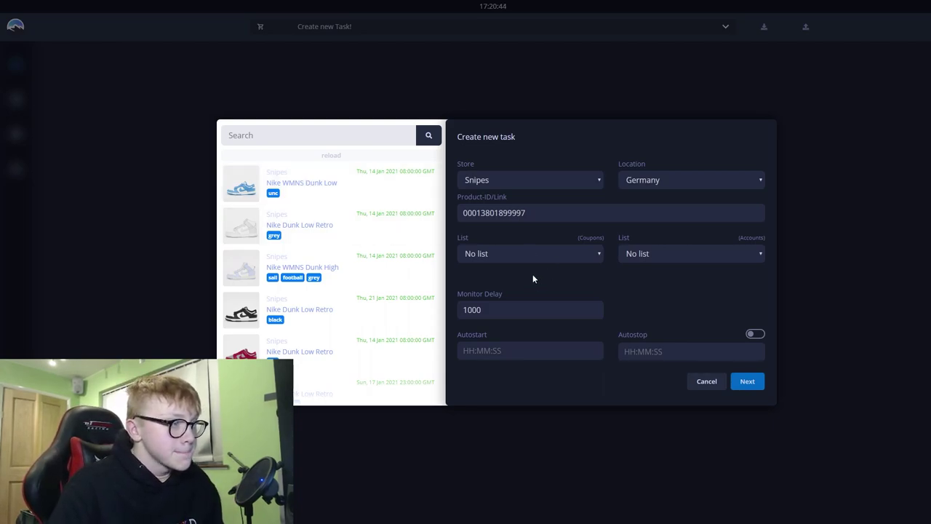
Step: Check the available locations and stores, and create a Snipes Germany task for the unc Nike WMNS Dunk Low
{"action": "left_click", "coordinate": [653, 180]}
{"action": "left_click", "coordinate": [675, 195]}
{"action": "left_click", "coordinate": [534, 180]}
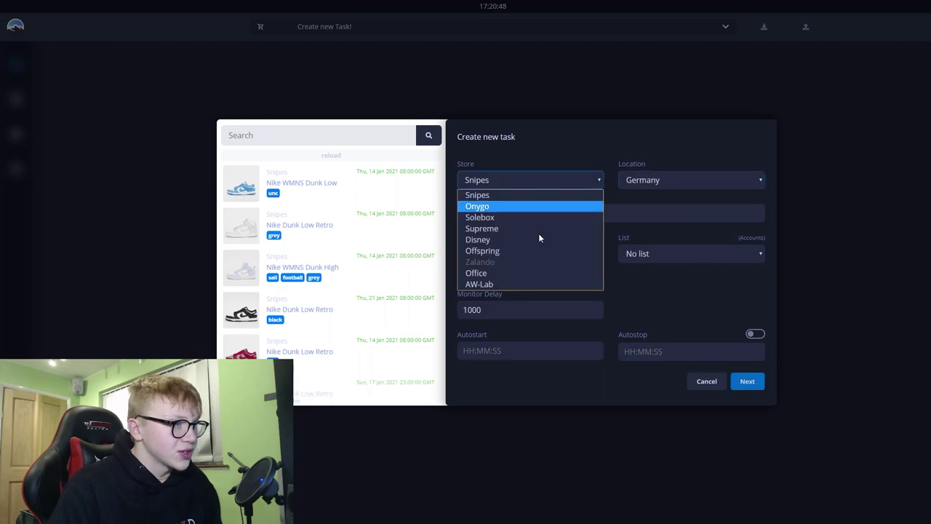
{"action": "left_click", "coordinate": [328, 187]}
{"action": "left_click", "coordinate": [737, 383]}
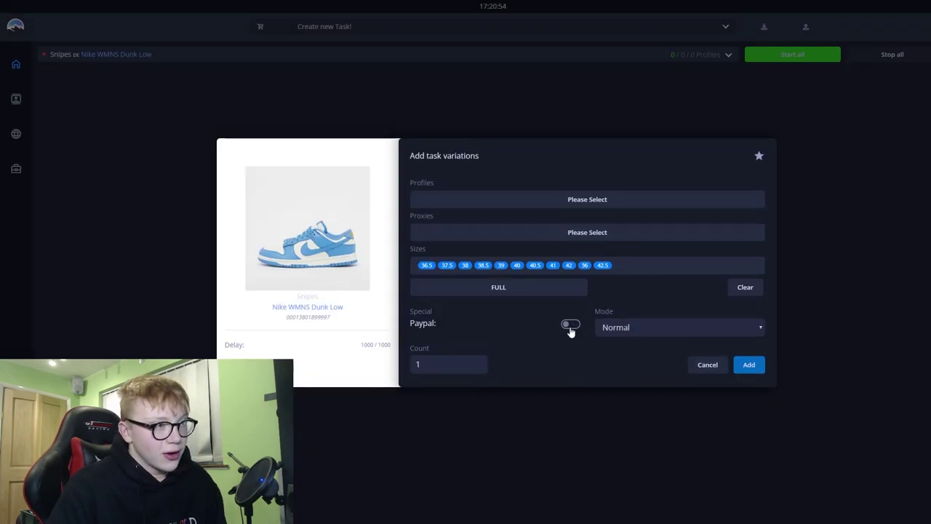
Step: Enable PayPal for the Dunk Low task and assign the Germany Curve profile and the DC proxies
{"action": "left_click", "coordinate": [570, 325]}
{"action": "left_click", "coordinate": [528, 201]}
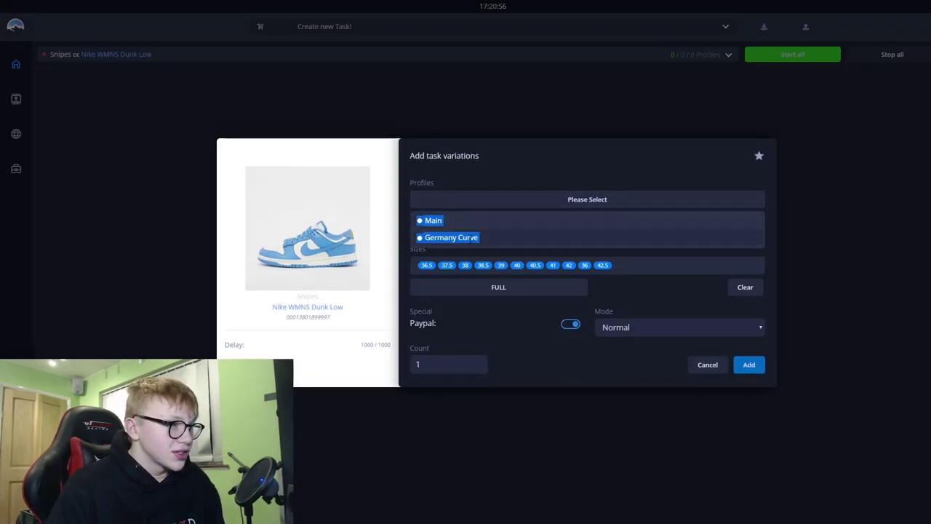
{"action": "left_click", "coordinate": [473, 234]}
{"action": "left_click", "coordinate": [513, 168]}
{"action": "left_click", "coordinate": [531, 232]}
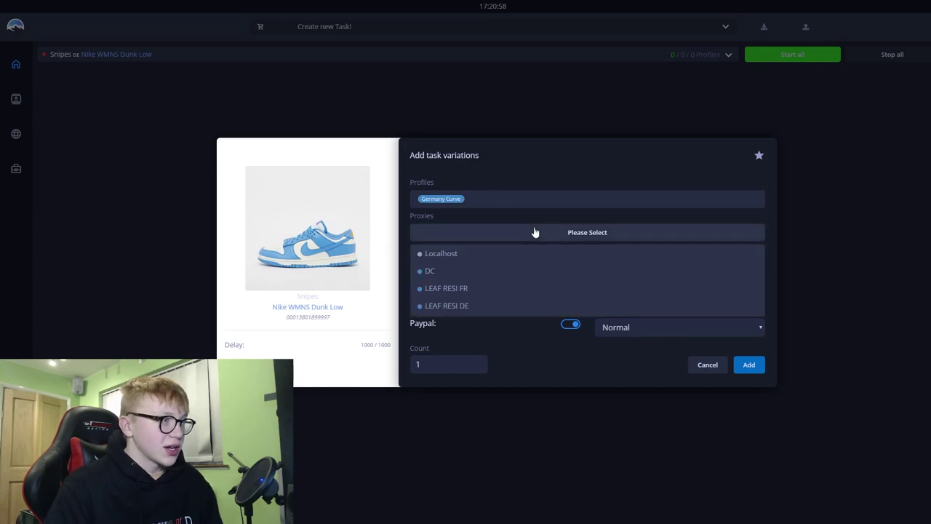
{"action": "left_click", "coordinate": [459, 262]}
{"action": "left_click", "coordinate": [518, 215]}
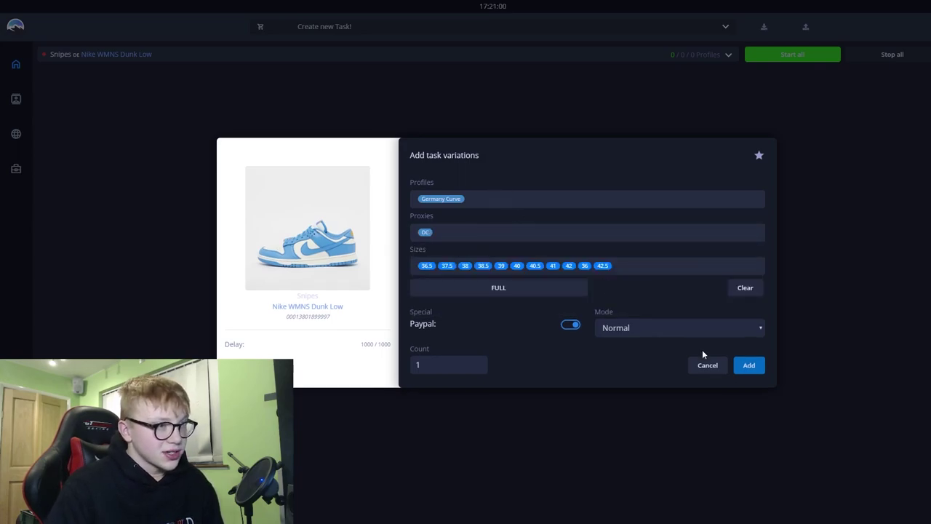
Step: Add the configured variations to the Nike WMNS Dunk Low task twice and close the variations dialog
{"action": "left_click", "coordinate": [743, 370]}
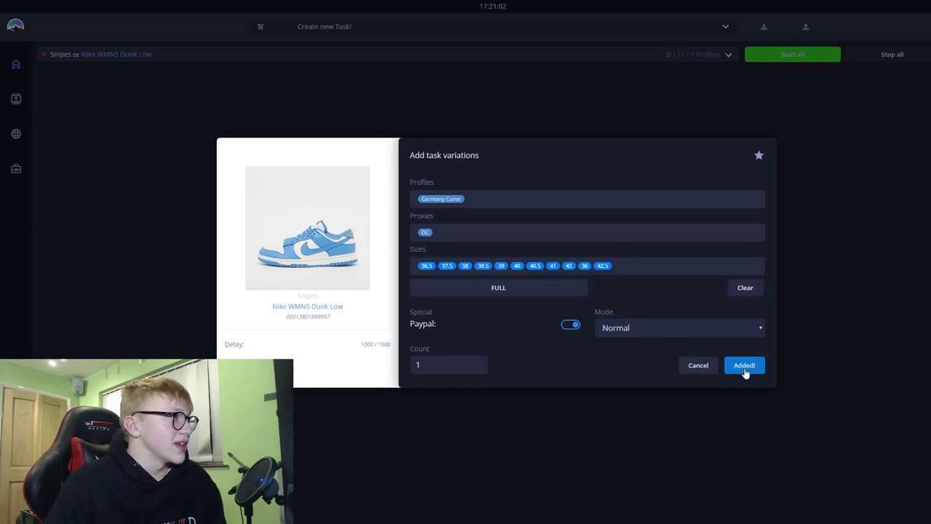
{"action": "left_click", "coordinate": [744, 372]}
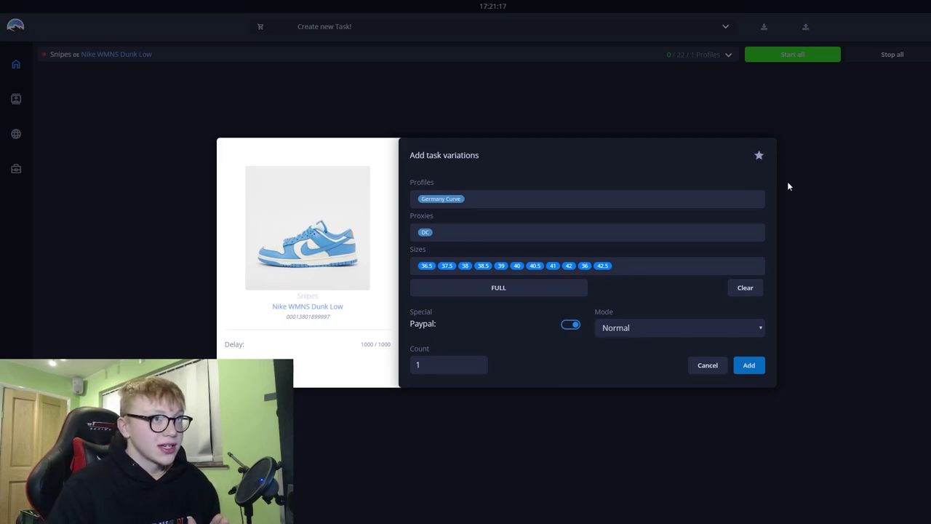
{"action": "left_click", "coordinate": [840, 284]}
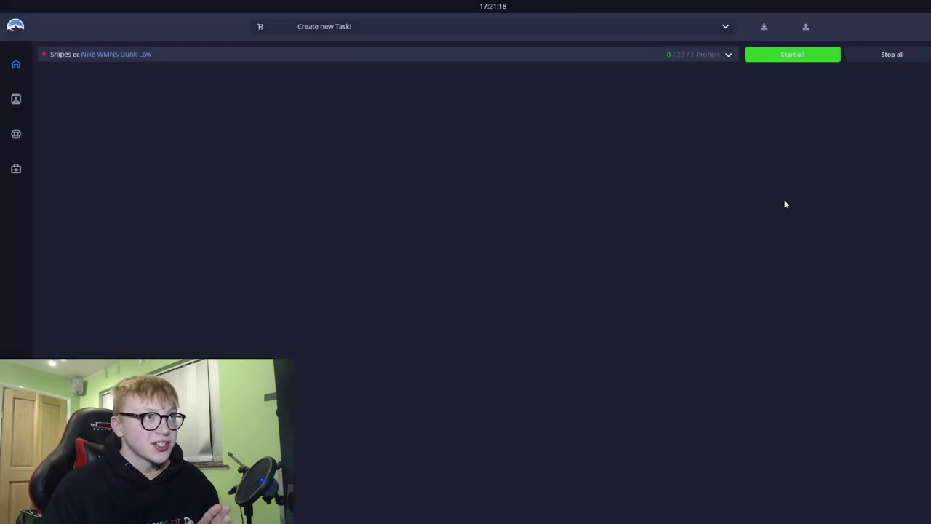
Step: Expand the Nike WMNS Dunk Low task and remove one duplicate each of sizes 36.5, 37.5, 40.5 and 41
{"action": "left_click", "coordinate": [728, 55]}
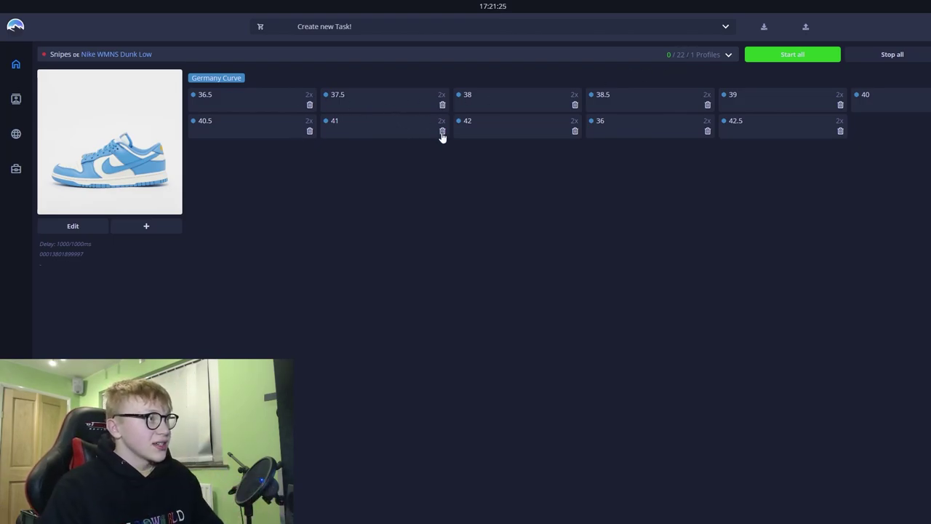
{"action": "left_click", "coordinate": [309, 130]}
{"action": "left_click", "coordinate": [309, 104]}
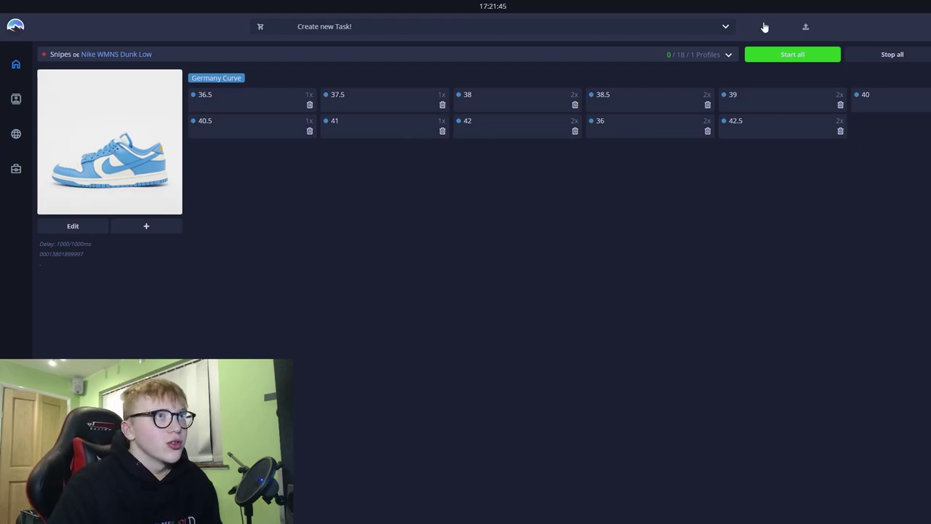
Step: Check the save dialog for exporting the tasks and close it without saving
{"action": "left_click", "coordinate": [803, 29]}
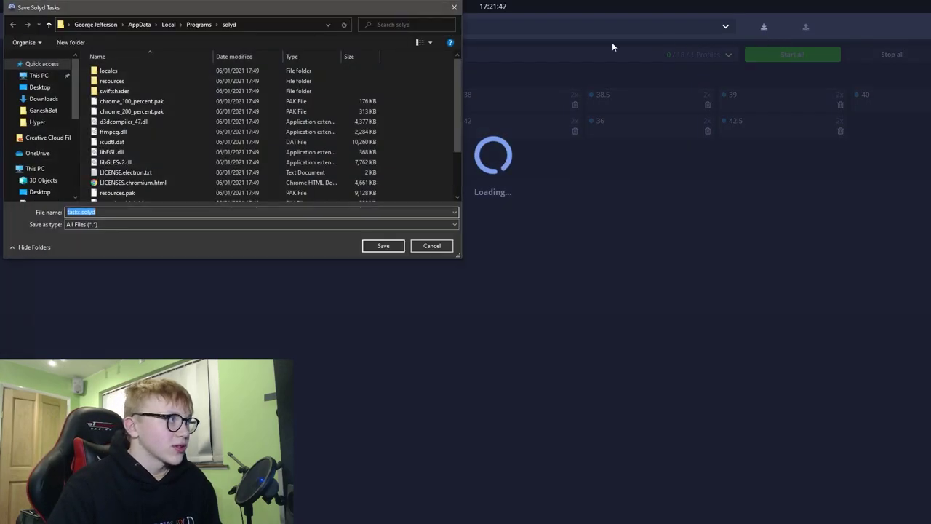
{"action": "left_click", "coordinate": [453, 8]}
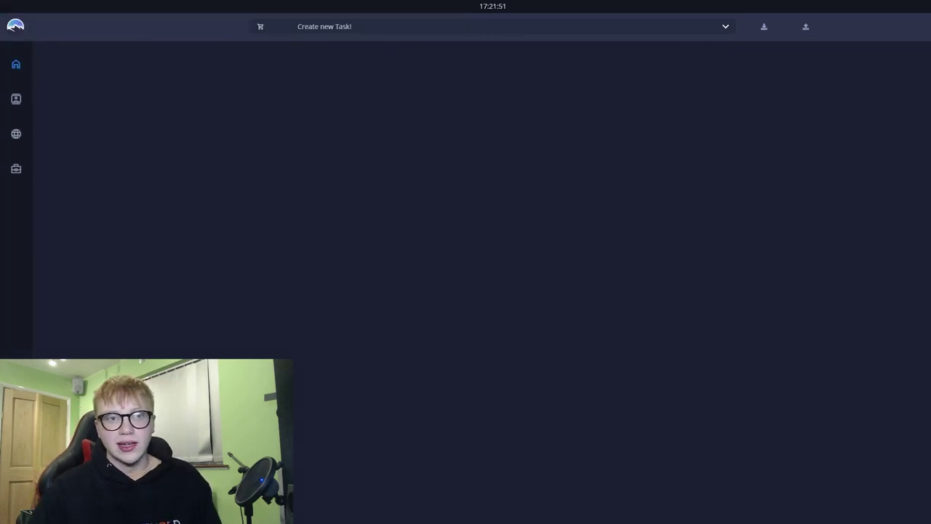
{"action": "left_click", "coordinate": [642, 32]}
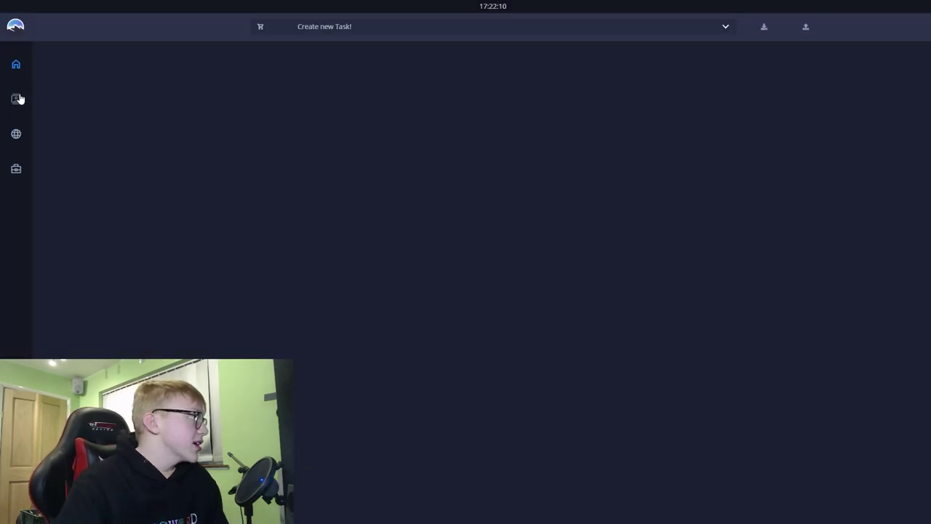
Step: Open the profiles section and examine the new card form with its expiry year and month options
{"action": "left_click", "coordinate": [16, 99]}
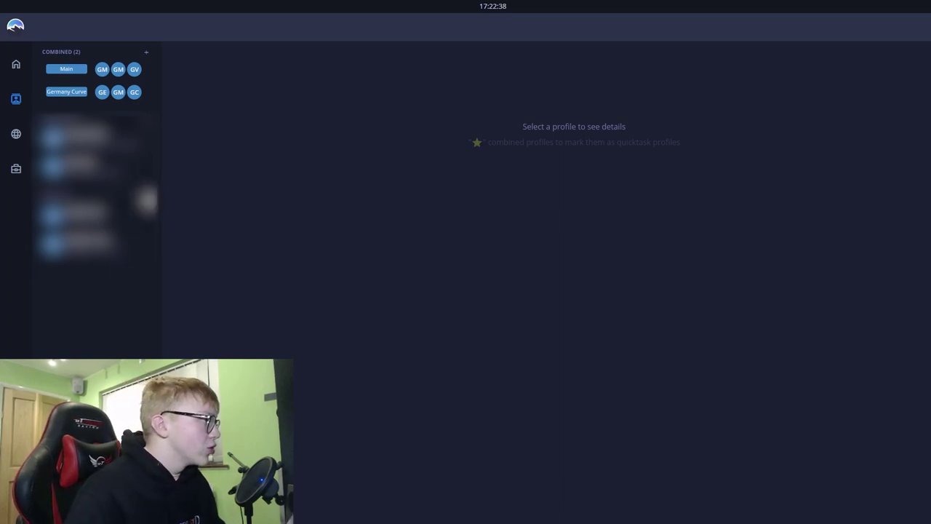
{"action": "left_click", "coordinate": [145, 202]}
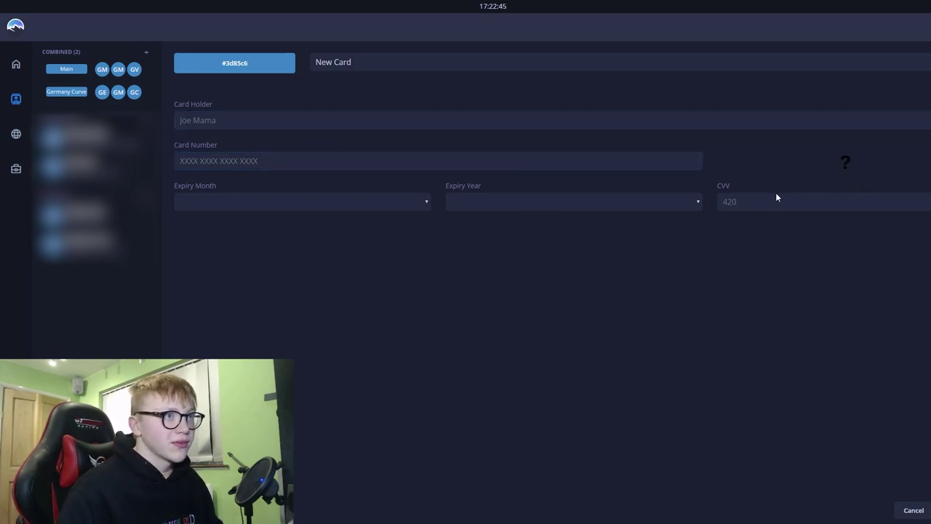
{"action": "left_click", "coordinate": [604, 201]}
{"action": "left_click", "coordinate": [339, 205]}
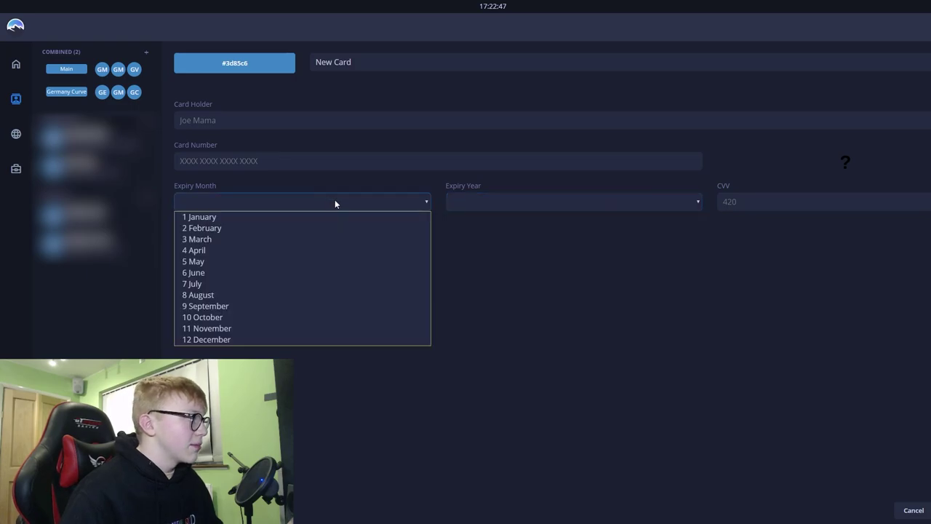
Step: Start a new address profile and set its colour to #d9a91c
{"action": "left_click", "coordinate": [146, 129]}
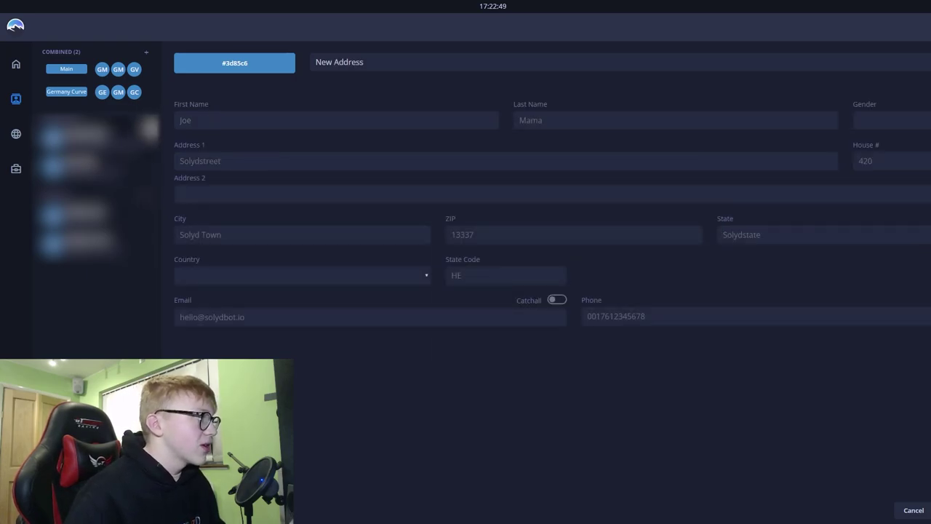
{"action": "left_click", "coordinate": [180, 120]}
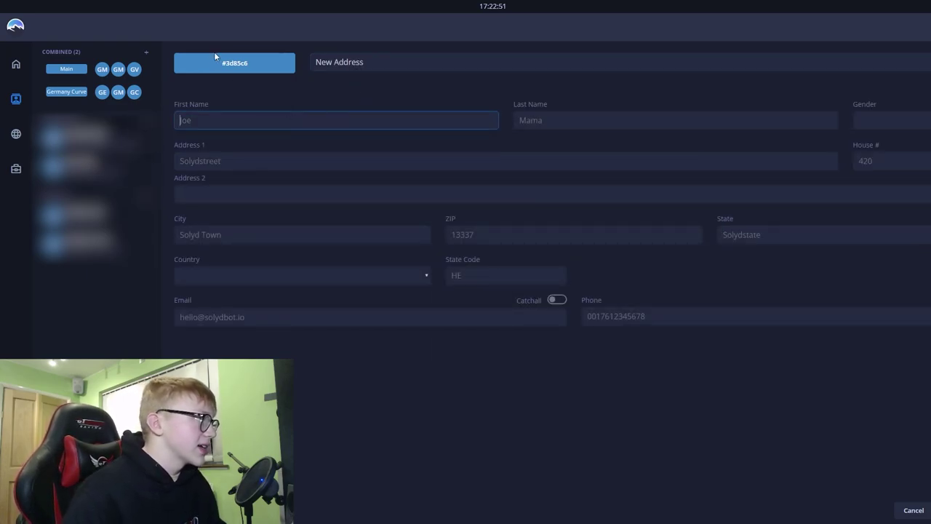
{"action": "left_click", "coordinate": [216, 58]}
{"action": "left_click_drag", "start_coordinate": [370, 129], "coordinate": [368, 88]}
{"action": "left_click", "coordinate": [353, 91]}
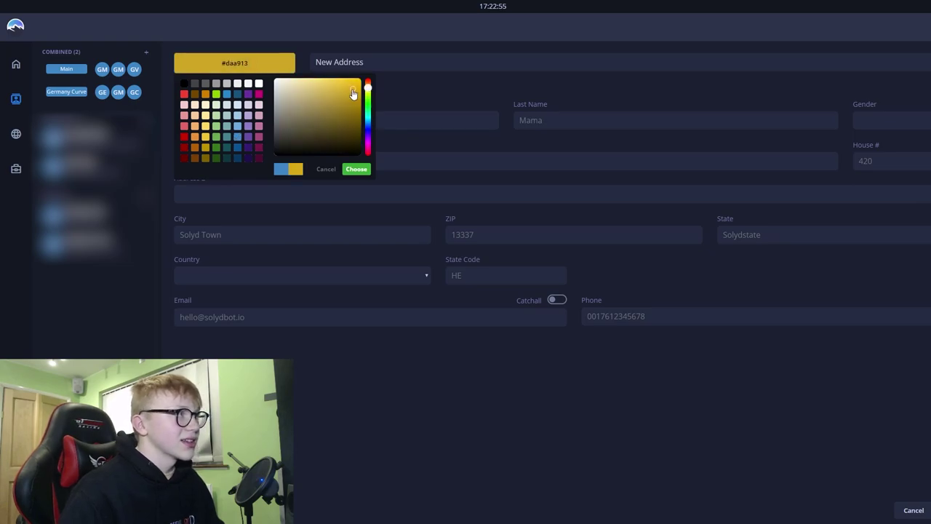
{"action": "left_click", "coordinate": [353, 94]}
{"action": "left_click", "coordinate": [391, 105]}
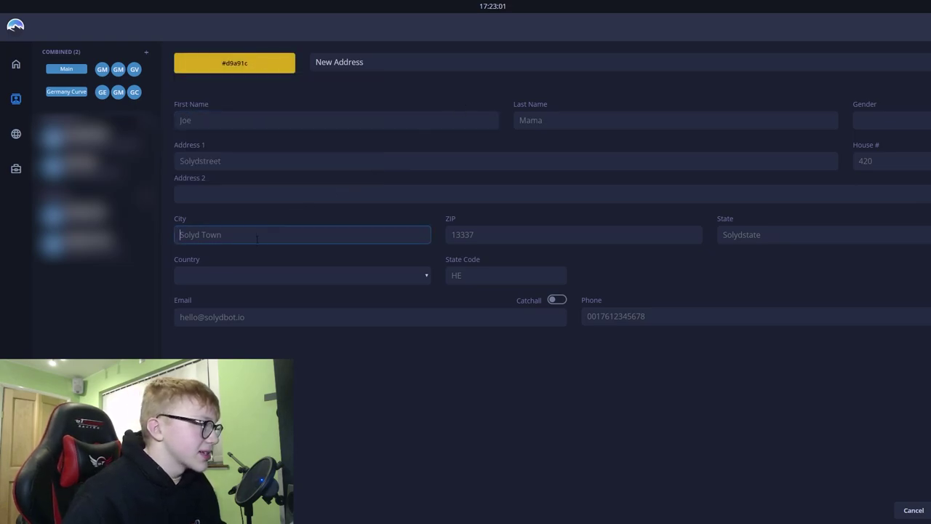
Step: Toggle the new address's Catchall option on and back off, and examine the Country list and State Code field
{"action": "left_click", "coordinate": [558, 300]}
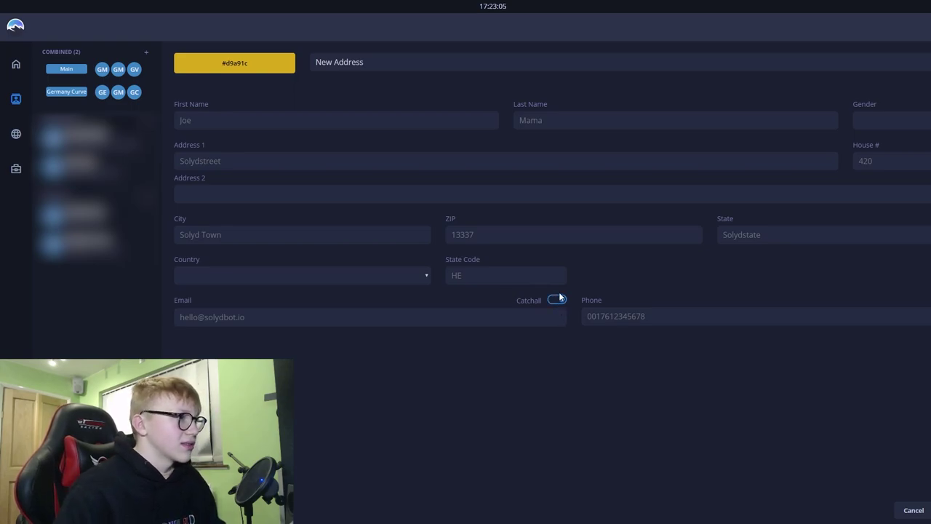
{"action": "left_click", "coordinate": [556, 300]}
{"action": "left_click", "coordinate": [452, 275]}
{"action": "left_click", "coordinate": [294, 273]}
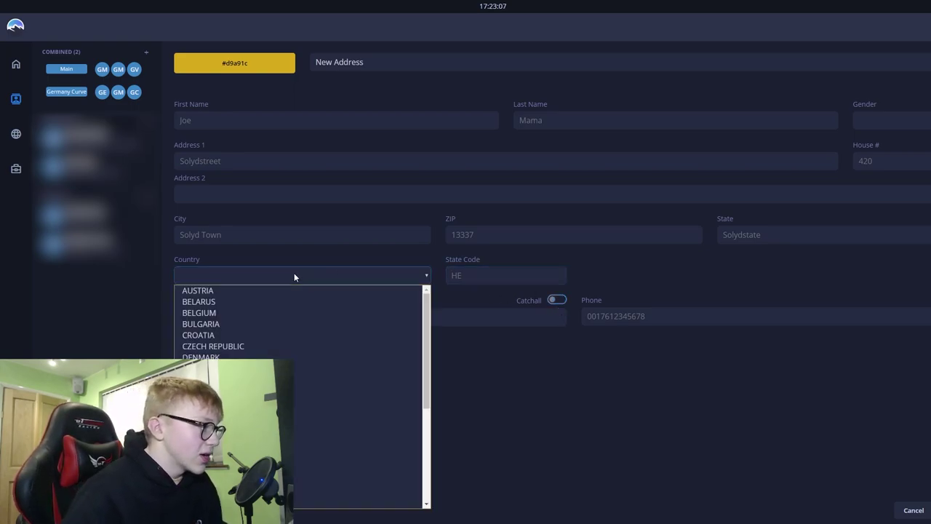
{"action": "scroll", "coordinate": [343, 349], "scroll_direction": "down", "scroll_amount": 5}
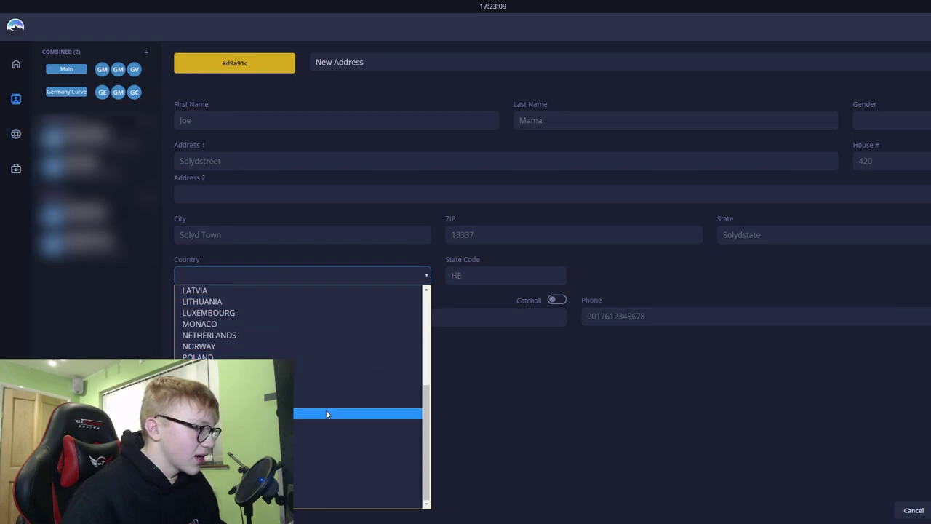
{"action": "left_click", "coordinate": [531, 389]}
{"action": "left_click", "coordinate": [467, 274]}
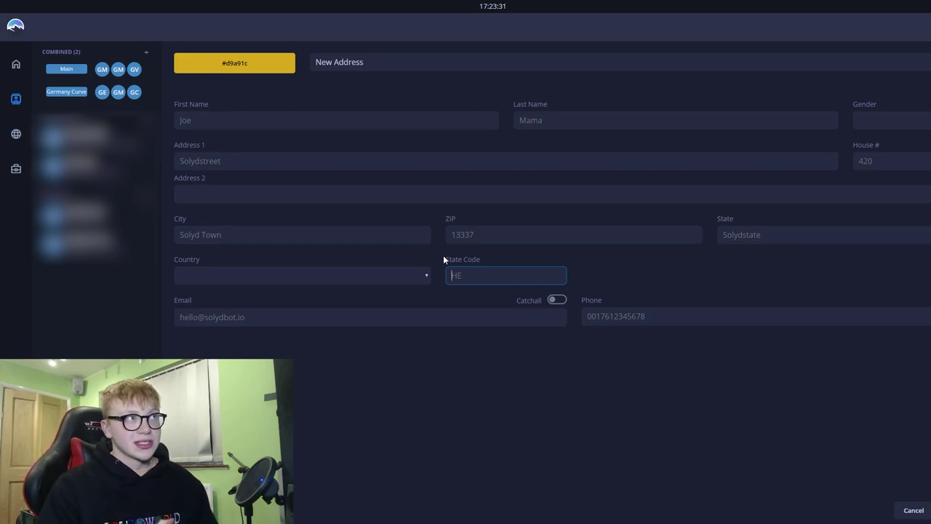
Step: Start a new combined profile with Germany as the shipping address and the main address for billing
{"action": "left_click", "coordinate": [146, 53]}
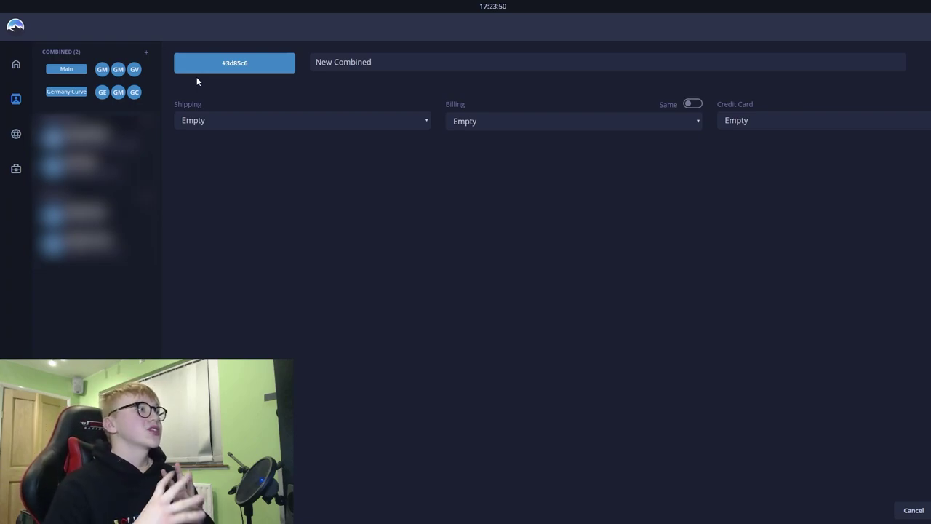
{"action": "left_click", "coordinate": [254, 119]}
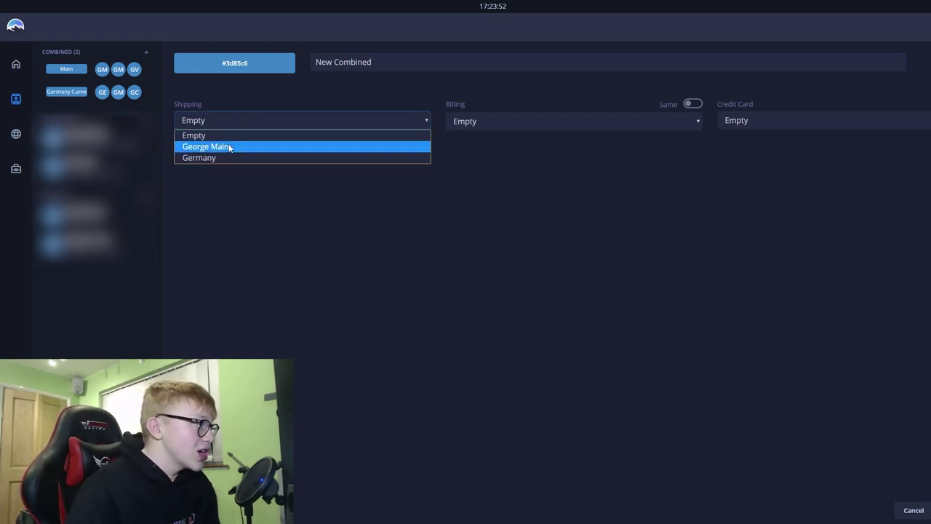
{"action": "left_click", "coordinate": [207, 157]}
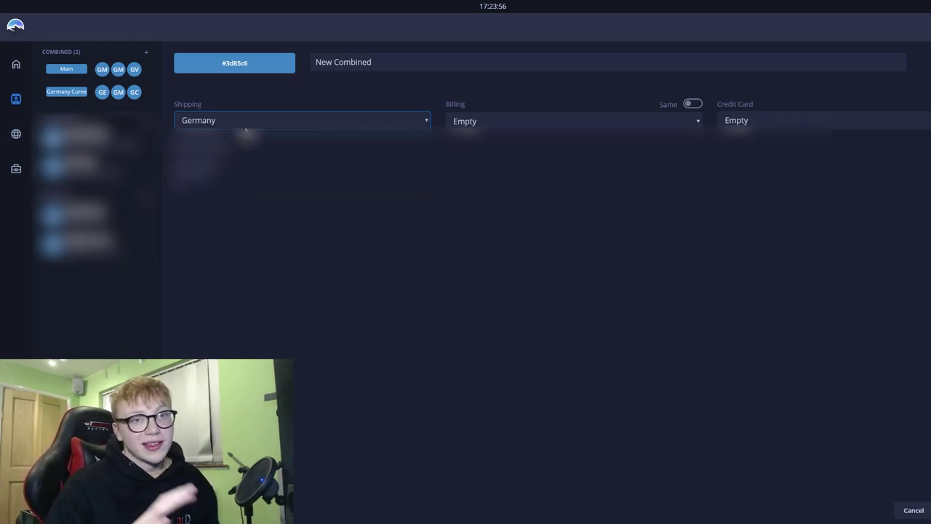
{"action": "left_click", "coordinate": [480, 122]}
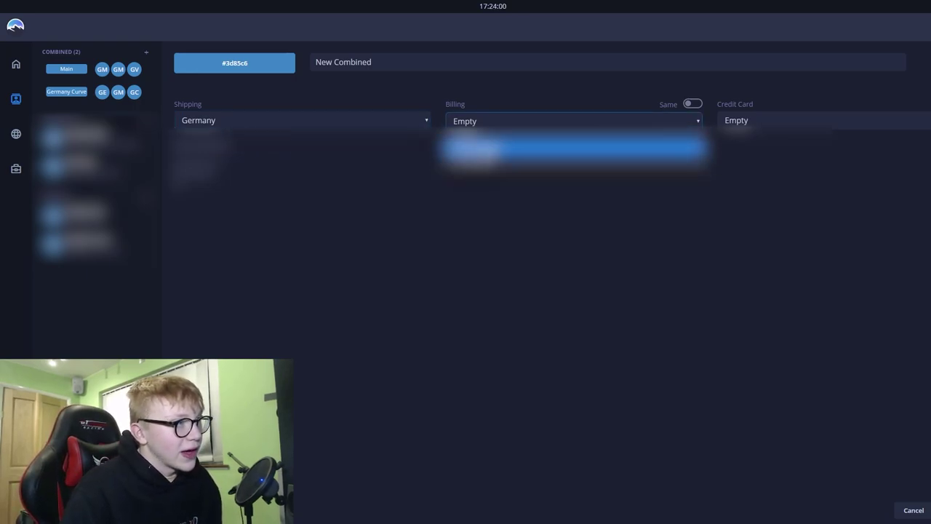
{"action": "left_click", "coordinate": [502, 148]}
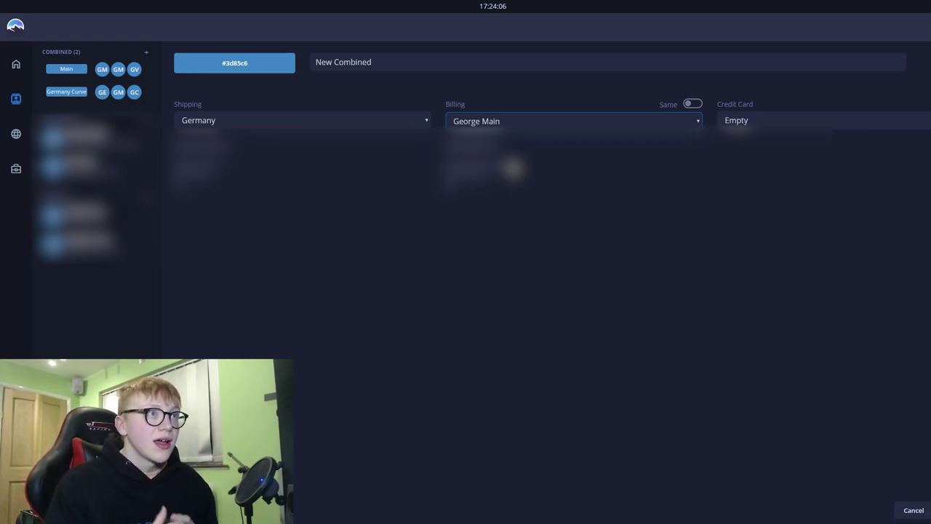
Step: Examine the combined profile's credit card choices, keep Empty selected, and check the option for using the same billing address
{"action": "left_click", "coordinate": [727, 123]}
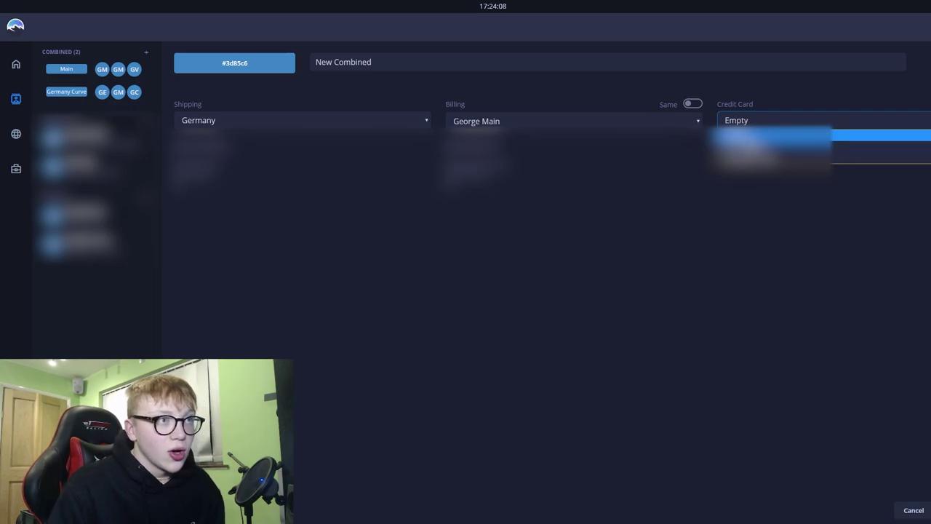
{"action": "left_click", "coordinate": [759, 137]}
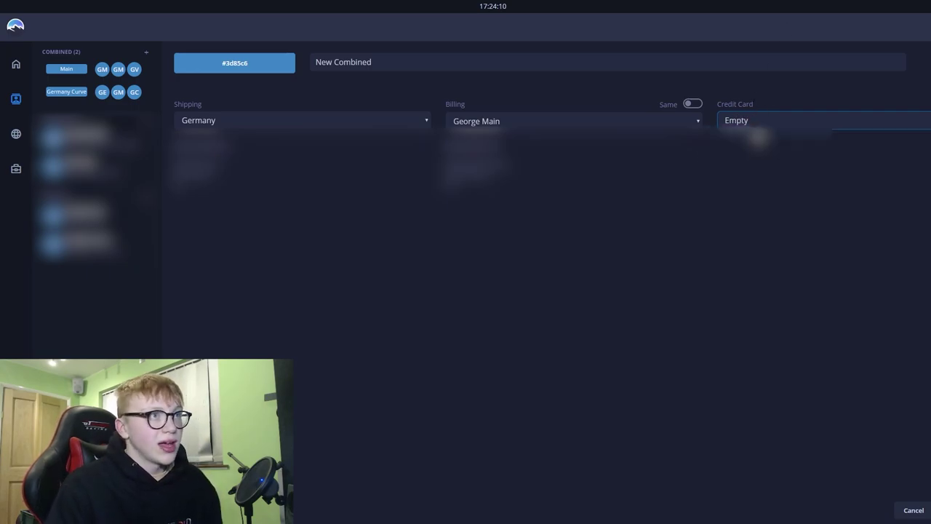
{"action": "left_click", "coordinate": [738, 125]}
{"action": "left_click", "coordinate": [737, 133]}
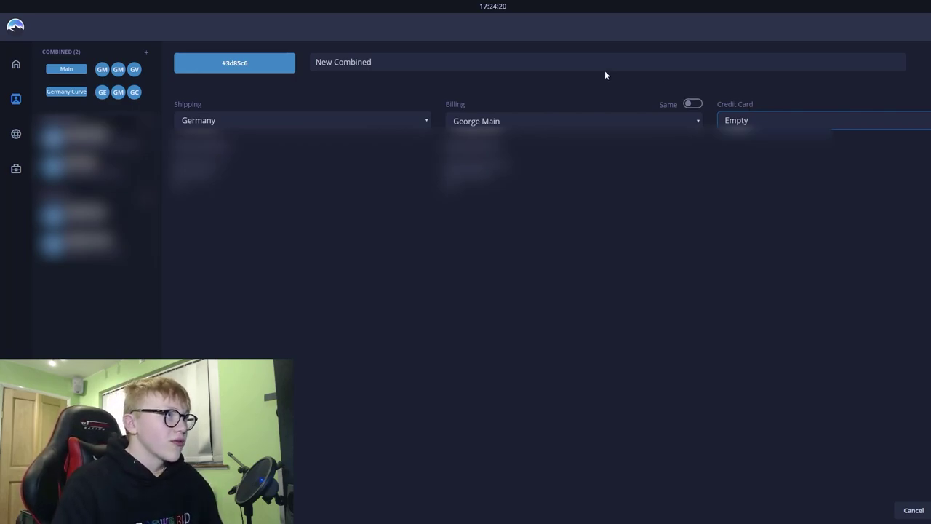
{"action": "double_click", "coordinate": [527, 110]}
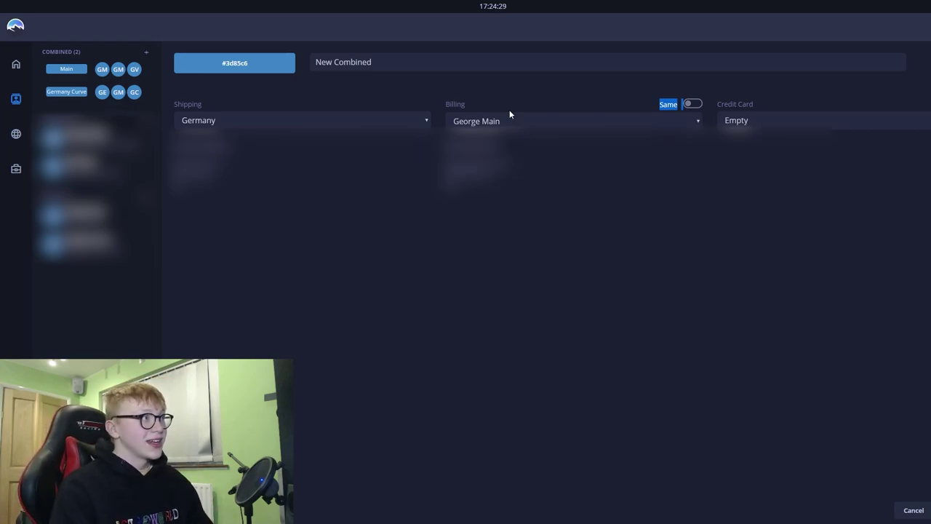
Step: Change the new combined profile's colour to #385f83
{"action": "left_click", "coordinate": [258, 61]}
{"action": "left_click", "coordinate": [350, 114]}
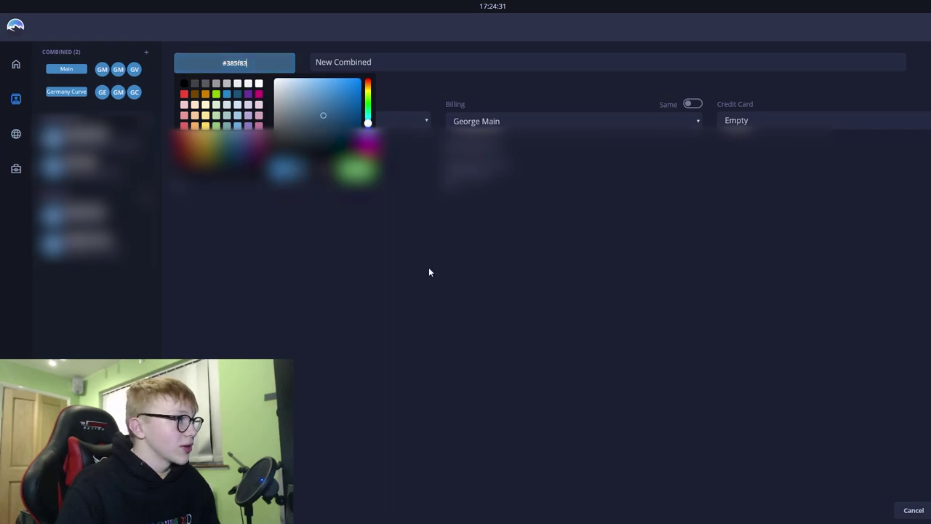
{"action": "left_click", "coordinate": [413, 238]}
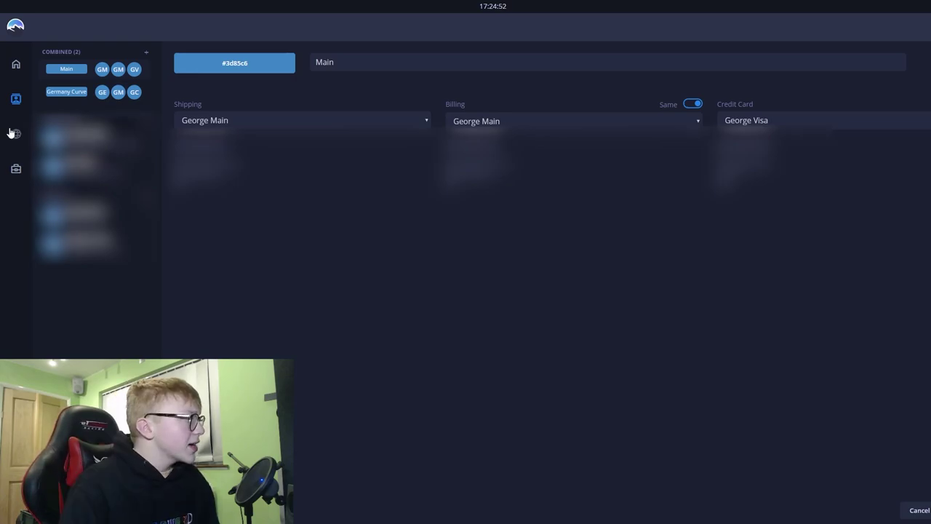
Step: Start a new proxy list in the proxies section and check its name and test URL fields
{"action": "left_click", "coordinate": [17, 134]}
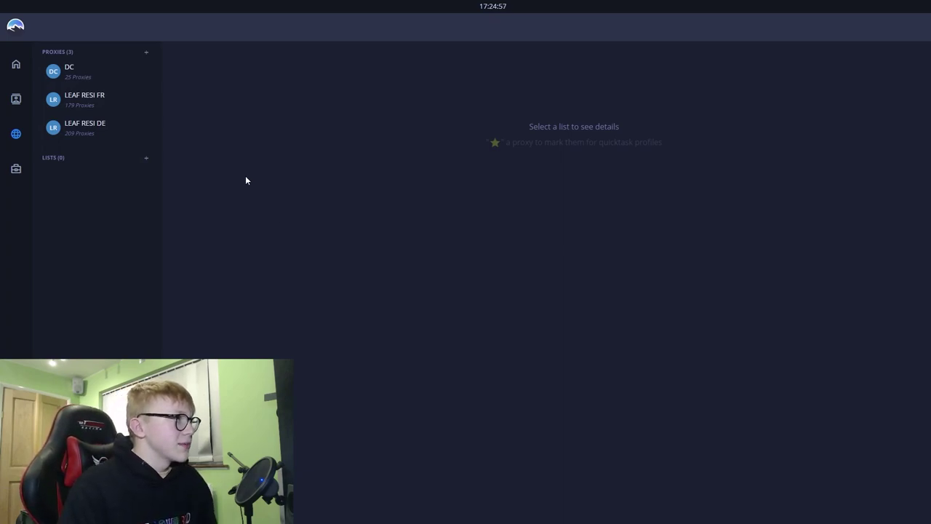
{"action": "left_click", "coordinate": [146, 53]}
{"action": "left_click", "coordinate": [355, 63]}
{"action": "left_click_drag", "start_coordinate": [355, 63], "coordinate": [322, 70]}
{"action": "left_click", "coordinate": [293, 118]}
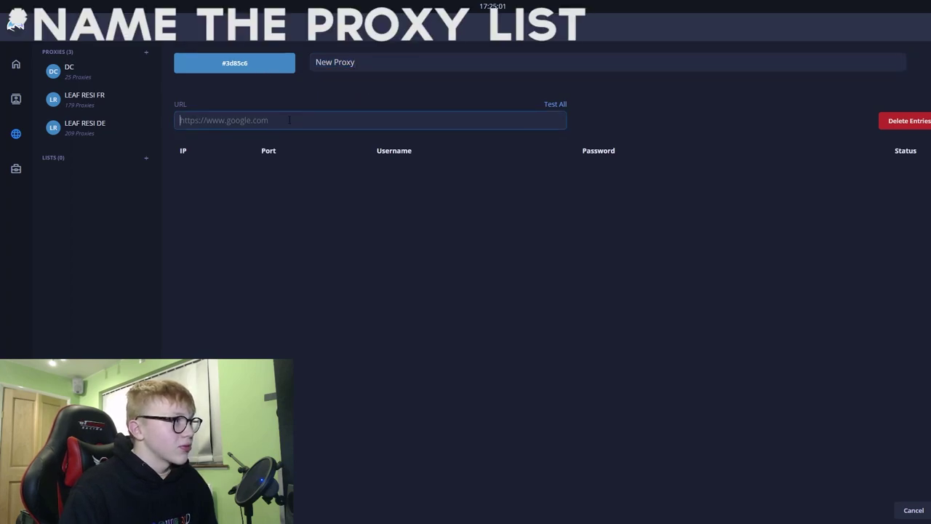
Step: Examine the entry format for adding proxies, cancel that dialog, and save the empty proxy list
{"action": "left_click", "coordinate": [647, 196]}
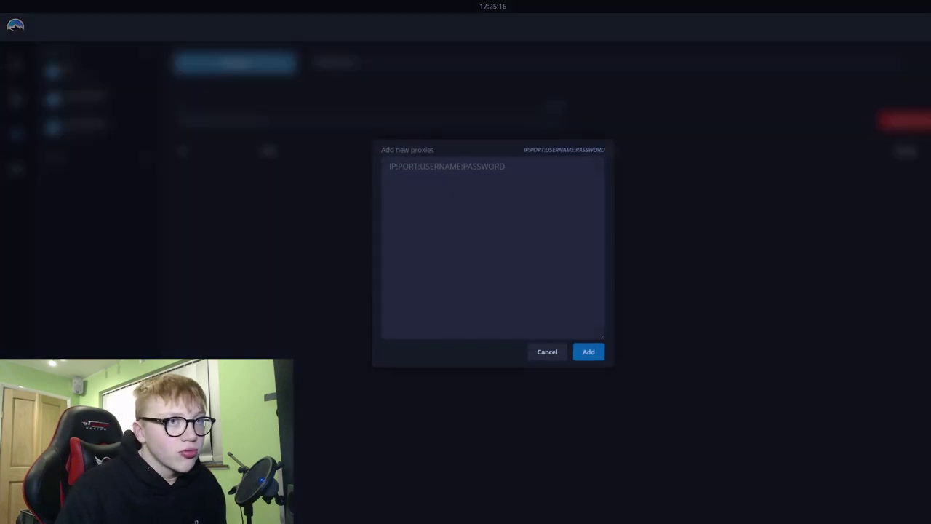
{"action": "left_click", "coordinate": [496, 86]}
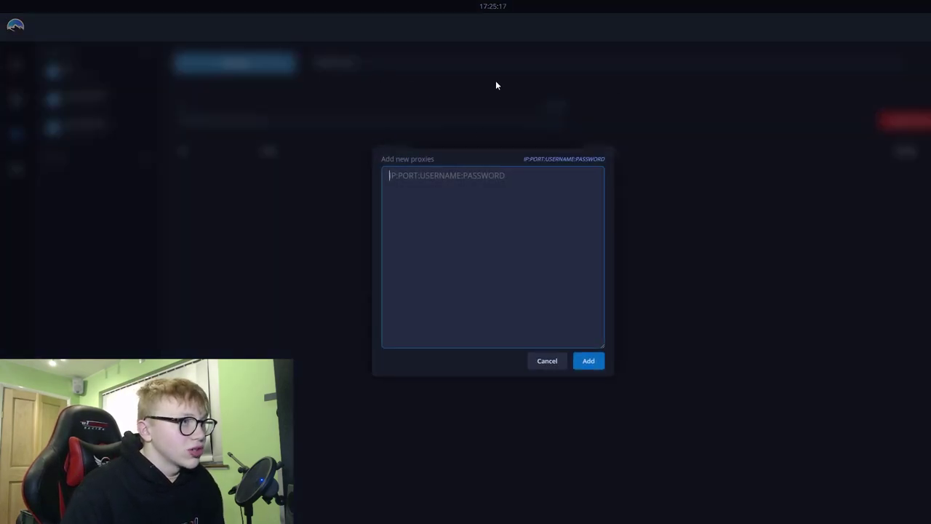
{"action": "left_click", "coordinate": [531, 357]}
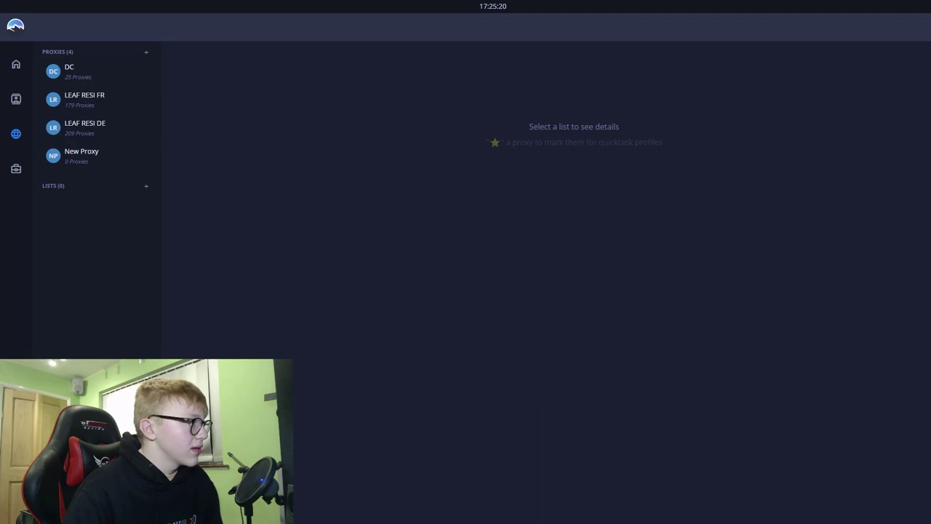
Step: Try the colour #5894ca on the saved New Proxy list and reopen the list without saving
{"action": "left_click", "coordinate": [102, 154]}
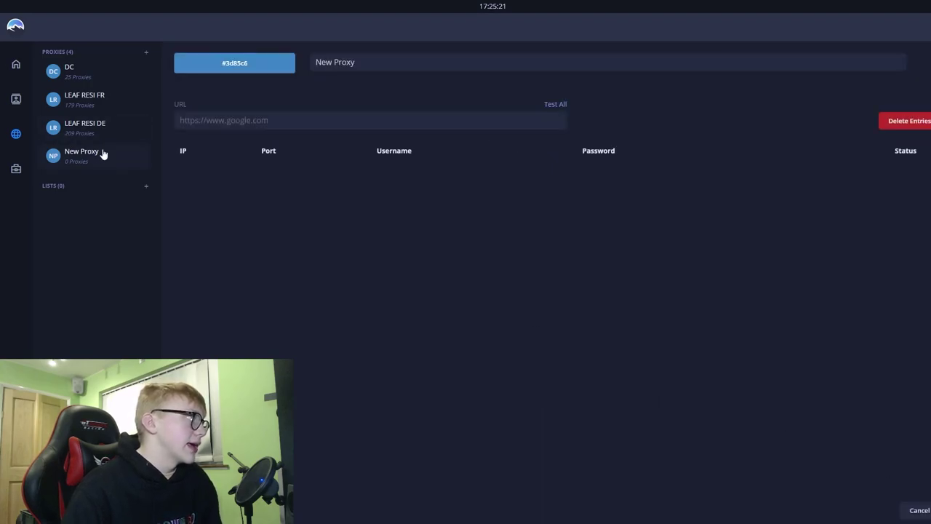
{"action": "left_click", "coordinate": [235, 63]}
{"action": "left_click", "coordinate": [337, 83]}
{"action": "left_click", "coordinate": [322, 93]}
{"action": "left_click", "coordinate": [475, 176]}
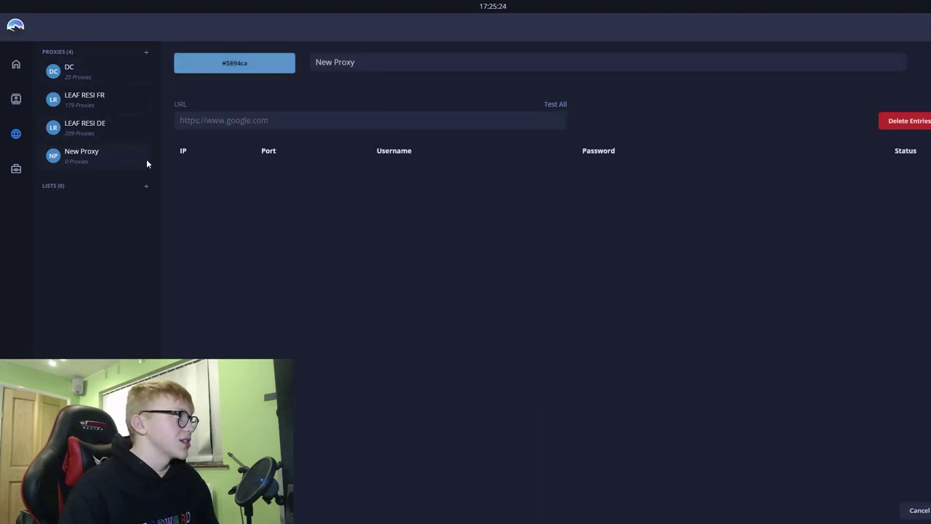
{"action": "left_click", "coordinate": [138, 163]}
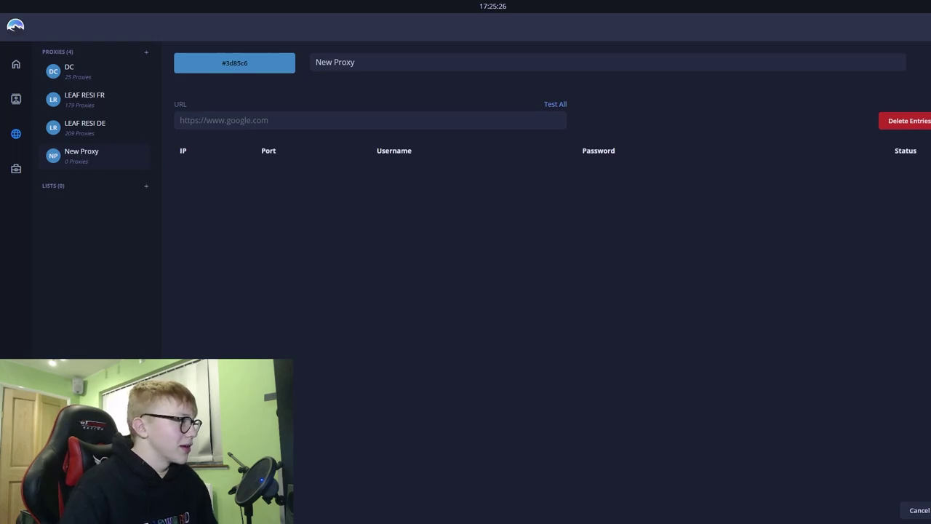
Step: Discard the empty New Proxy list and start a new entry in the Lists section
{"action": "left_click", "coordinate": [919, 510]}
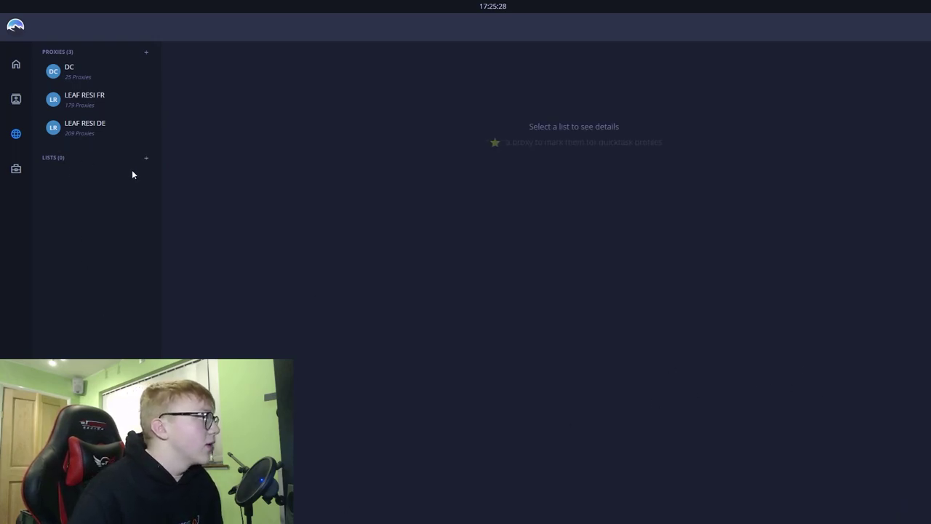
{"action": "left_click", "coordinate": [145, 160]}
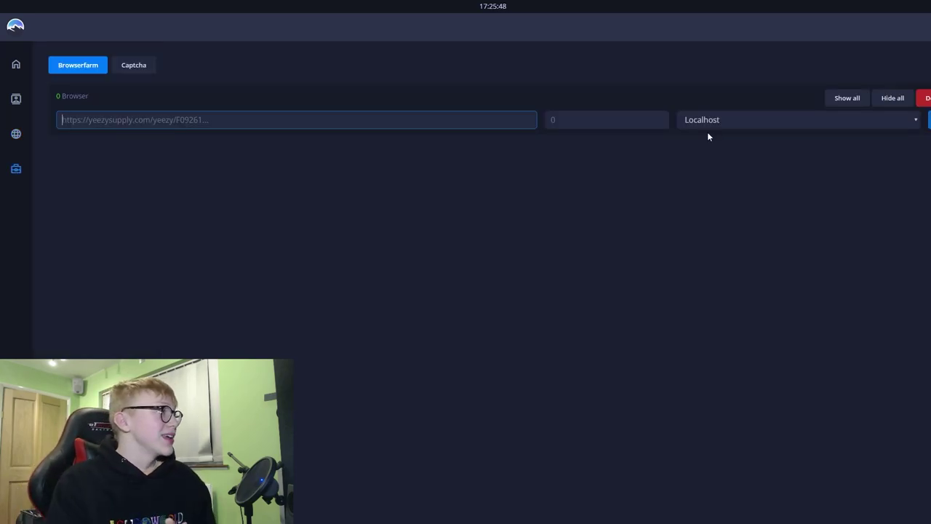
Step: Examine the Browserfarm's product URL field and proxy choices, keeping Localhost selected
{"action": "left_click", "coordinate": [86, 70]}
{"action": "left_click", "coordinate": [712, 120]}
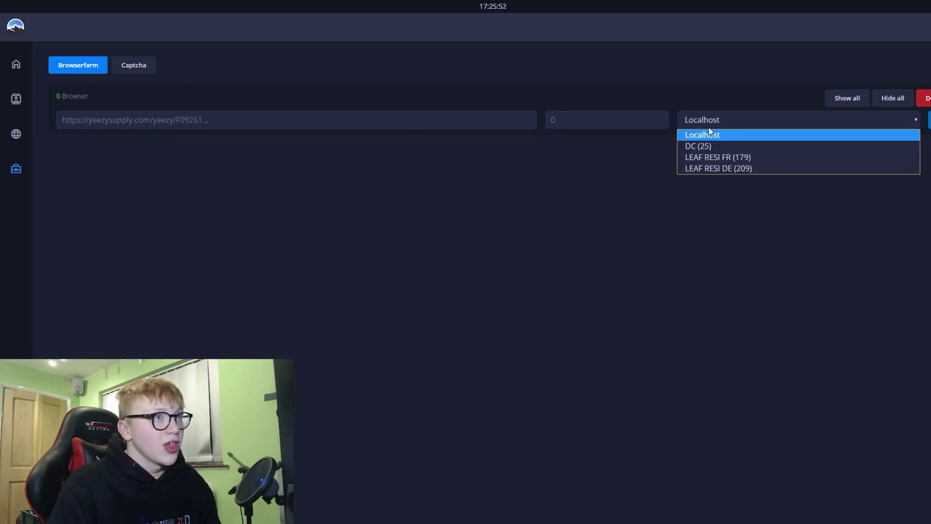
{"action": "left_click", "coordinate": [703, 132]}
{"action": "left_click", "coordinate": [327, 120]}
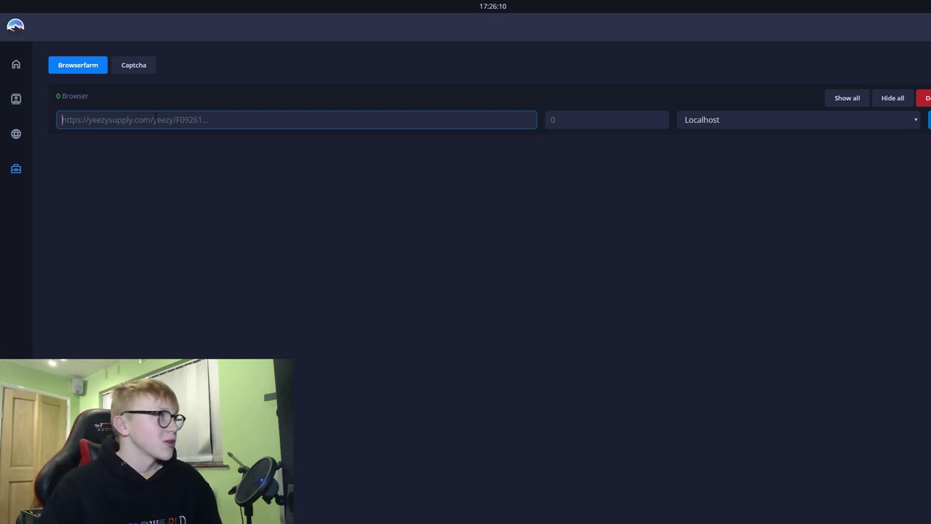
Step: Examine the captcha harvester's supported stores and its Harvester, YouTube and Gmail options, and return to the Browserfarm
{"action": "left_click", "coordinate": [151, 66]}
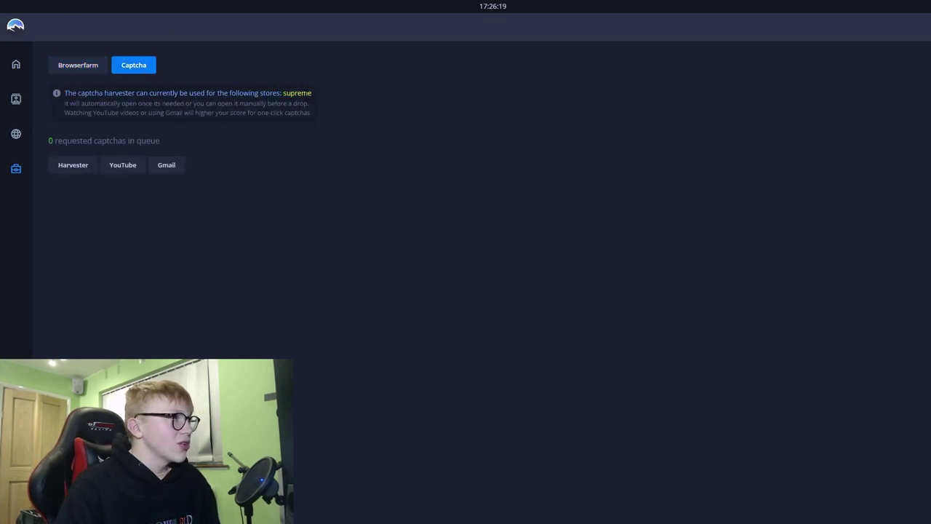
{"action": "double_click", "coordinate": [304, 93]}
{"action": "left_click", "coordinate": [304, 93]}
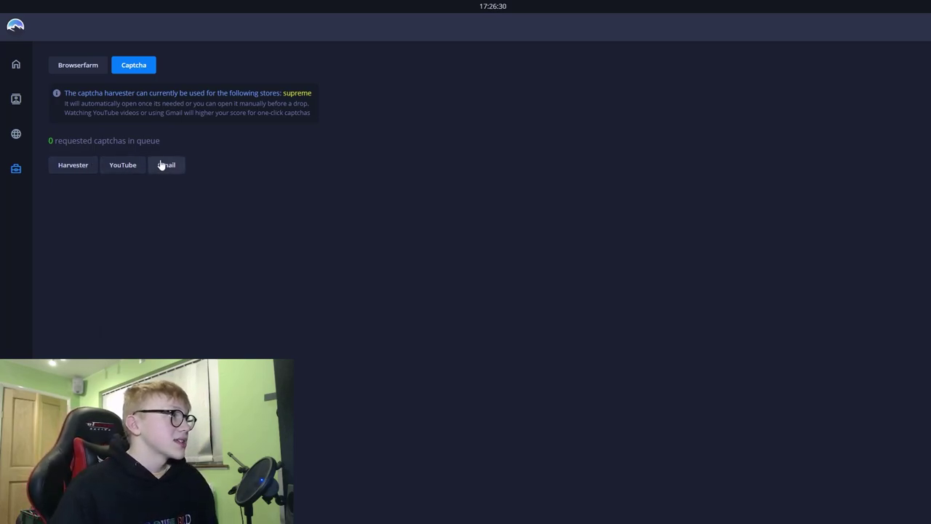
{"action": "left_click", "coordinate": [58, 67]}
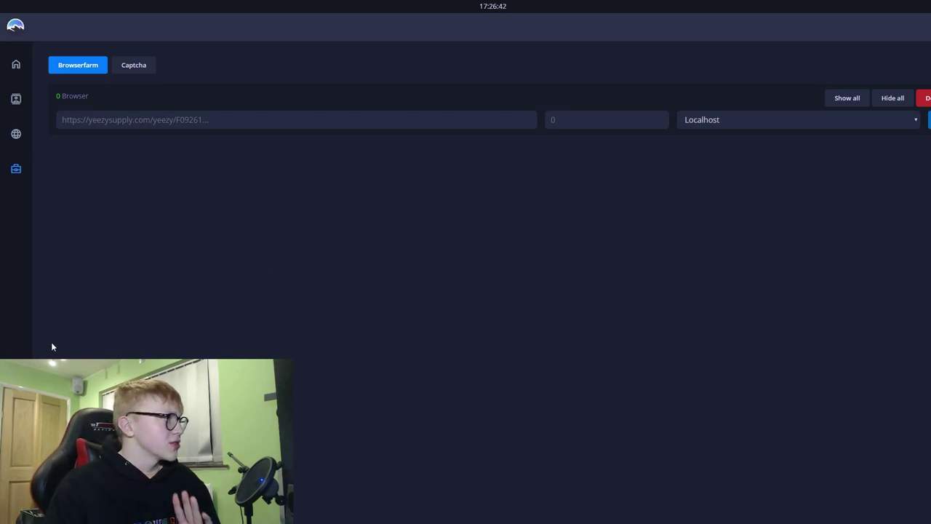
Step: Open the settings and examine the Discord Webhook, AYCD Autosolve, 2Captcha and Gmail Account entries
{"action": "left_click", "coordinate": [16, 502]}
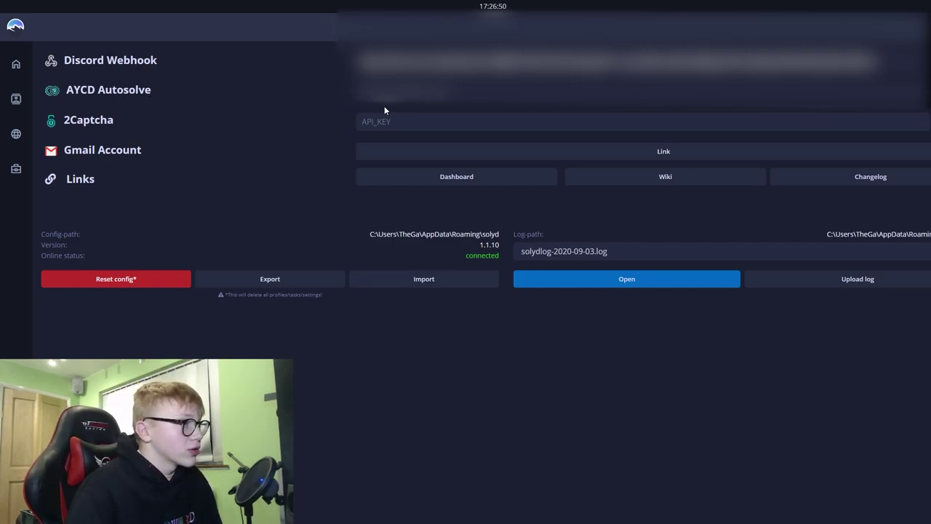
{"action": "double_click", "coordinate": [88, 119]}
{"action": "left_click", "coordinate": [88, 119]}
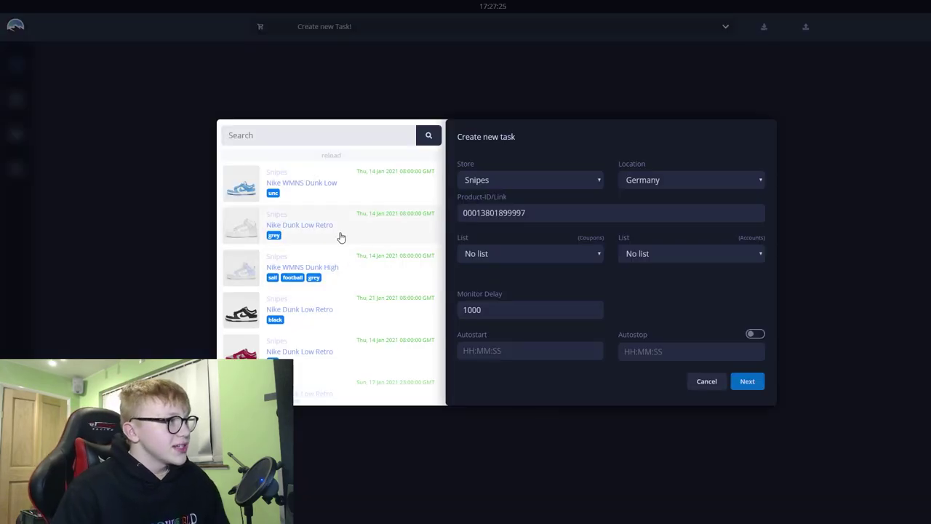
Step: Browse the release list in the new task form and try Solebox, Office and Offspring as the store
{"action": "scroll", "coordinate": [337, 256], "scroll_direction": "up", "scroll_amount": 1}
{"action": "scroll", "coordinate": [337, 256], "scroll_direction": "up", "scroll_amount": 5}
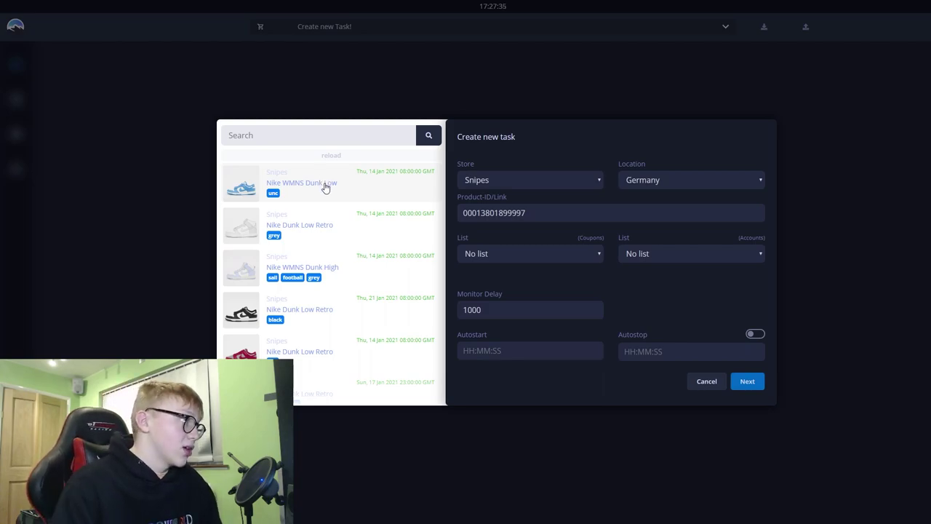
{"action": "left_click", "coordinate": [560, 182]}
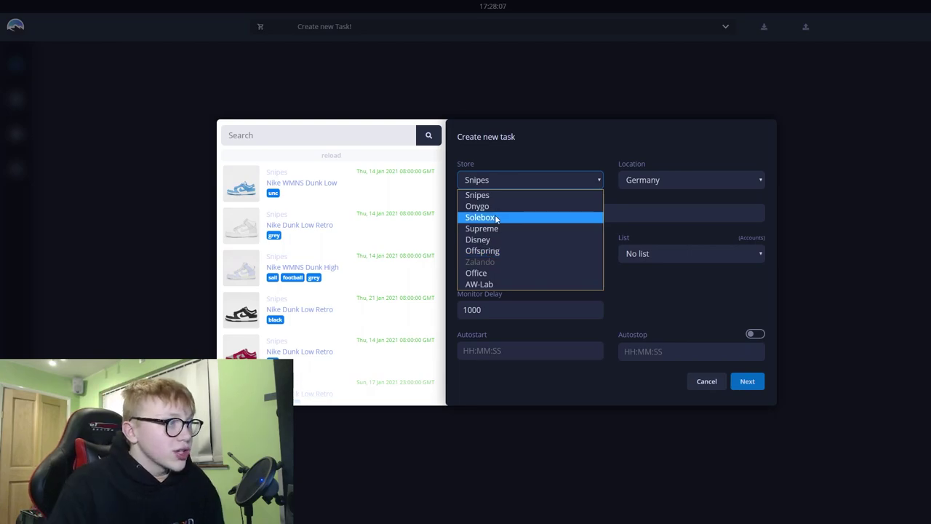
{"action": "left_click", "coordinate": [479, 217]}
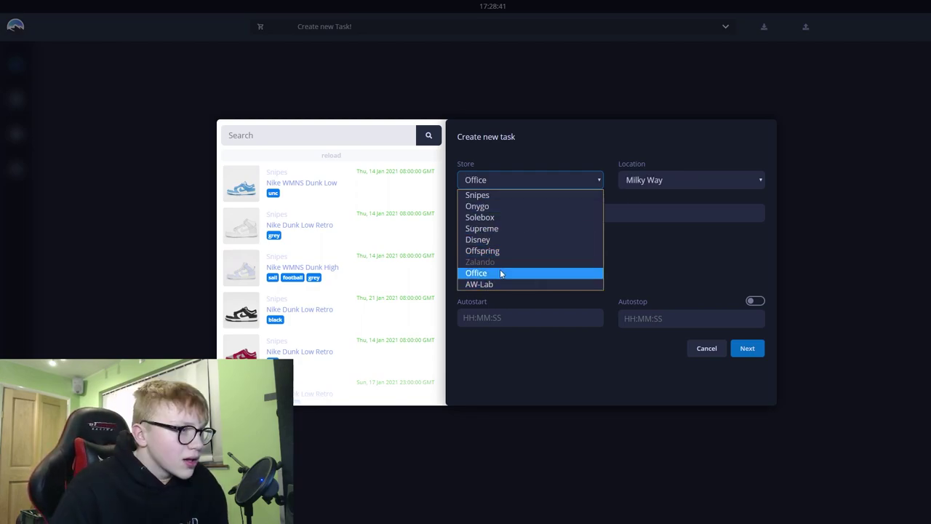
{"action": "left_click", "coordinate": [514, 272]}
{"action": "left_click", "coordinate": [483, 187]}
{"action": "left_click", "coordinate": [498, 251]}
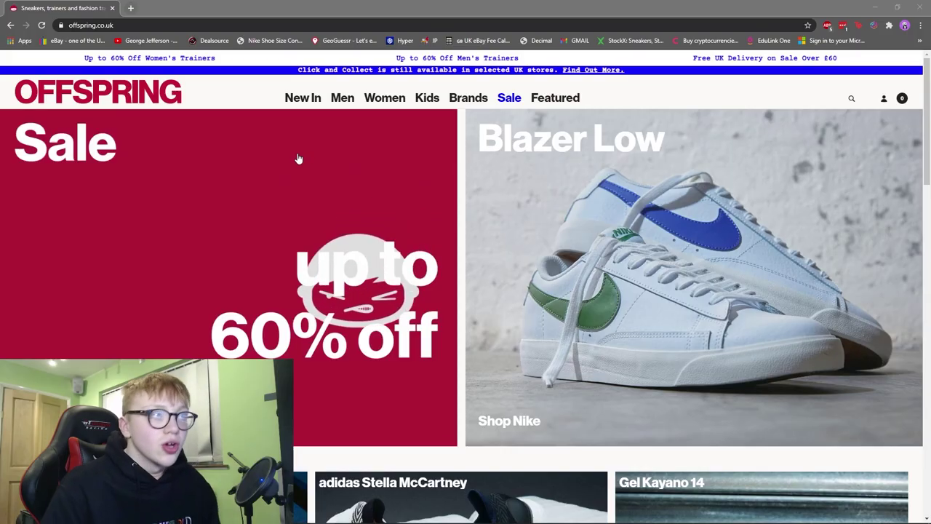
Step: Open the Nike Blazer Low Trainers in White Astronomy Blue Sail on the Offspring website and copy the product link
{"action": "scroll", "coordinate": [378, 194], "scroll_direction": "down", "scroll_amount": 3}
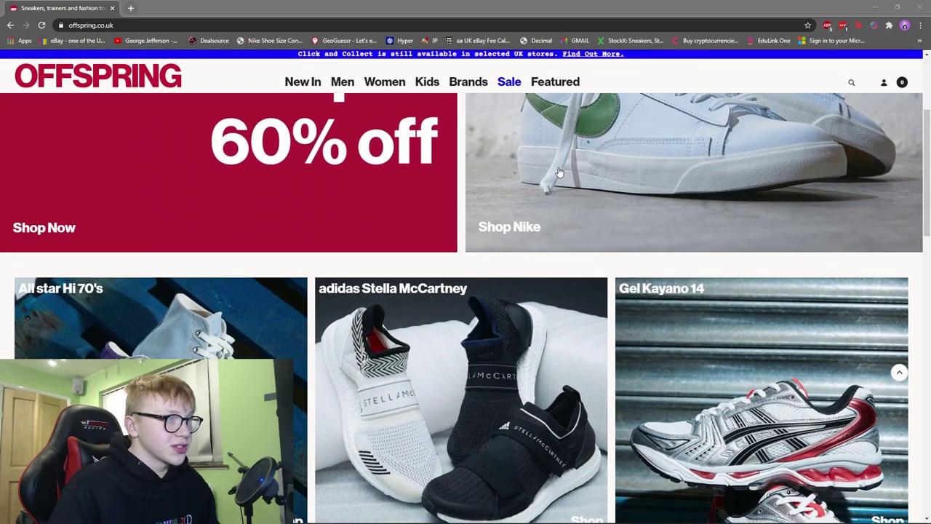
{"action": "left_click", "coordinate": [559, 173]}
{"action": "scroll", "coordinate": [339, 316], "scroll_direction": "down", "scroll_amount": 2}
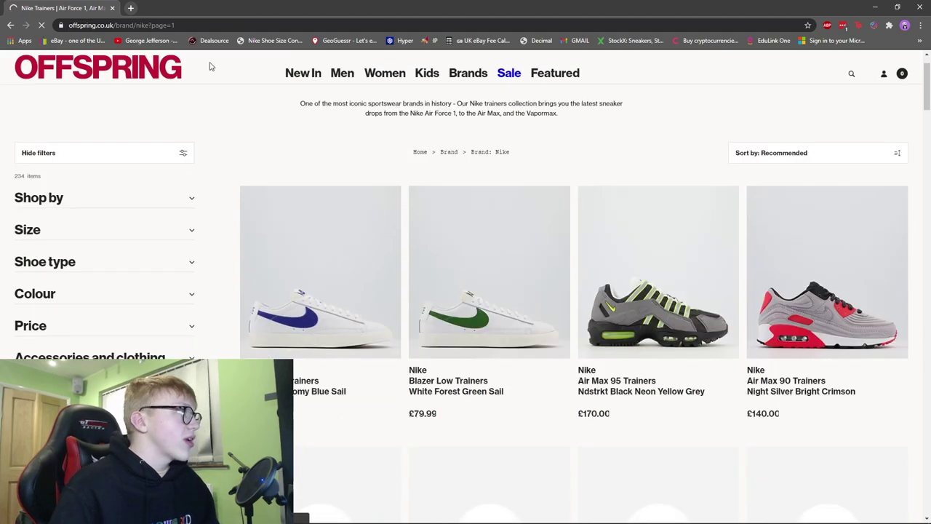
{"action": "left_click", "coordinate": [367, 248]}
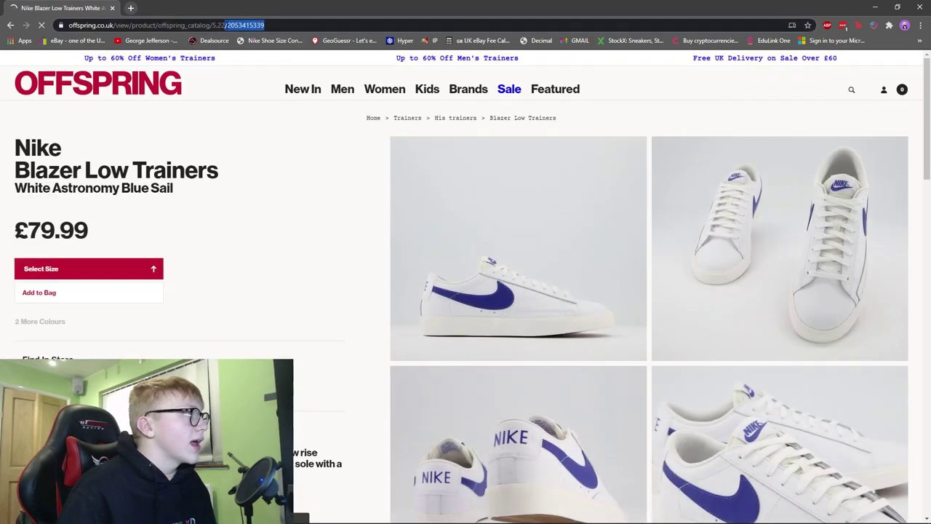
{"action": "left_click", "coordinate": [320, 24]}
{"action": "key", "text": "ctrl+c"}
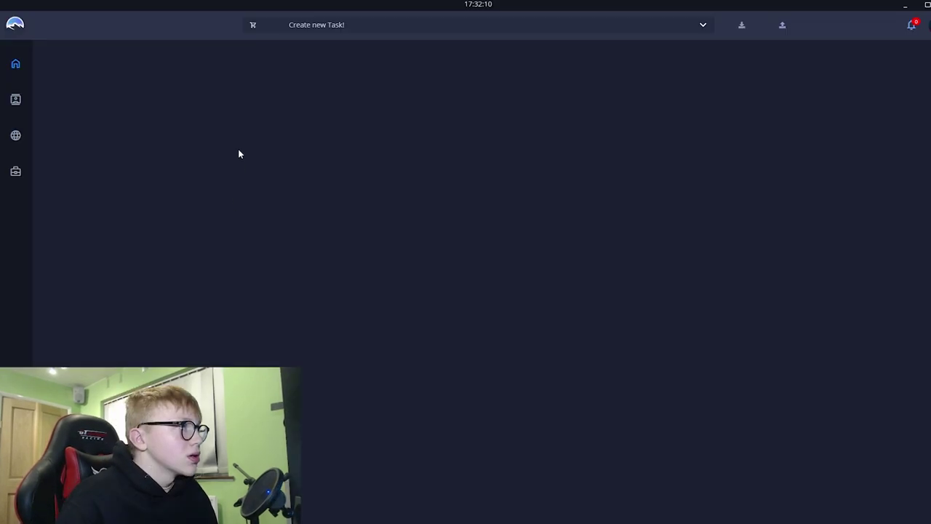
Step: Switch back to the bot and create an Offspring task with the copied product link and the Milky Way location
{"action": "key", "text": "alt+Tab"}
{"action": "left_click", "coordinate": [310, 29]}
{"action": "left_click", "coordinate": [455, 182]}
{"action": "left_click", "coordinate": [470, 256]}
{"action": "left_click", "coordinate": [506, 214]}
{"action": "key", "text": "ctrl+v"}
{"action": "left_click", "coordinate": [622, 183]}
{"action": "left_click", "coordinate": [627, 183]}
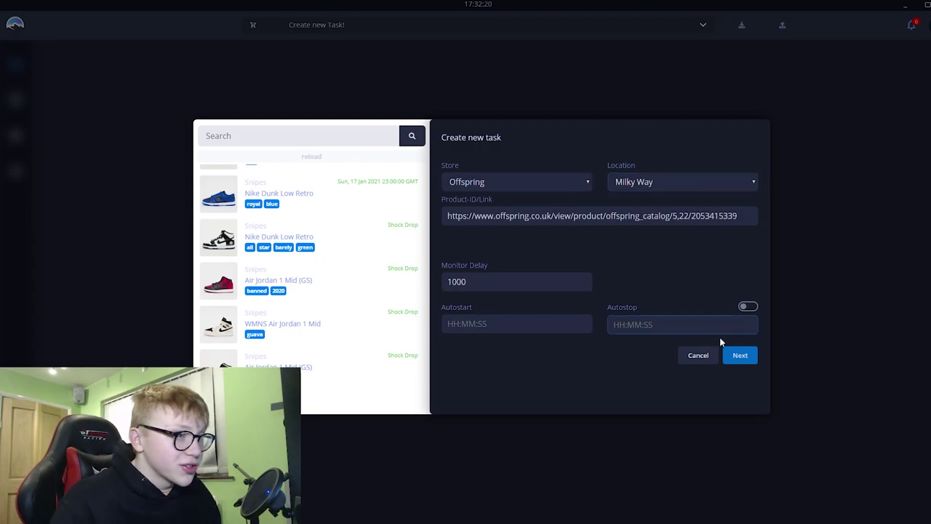
{"action": "left_click", "coordinate": [740, 354]}
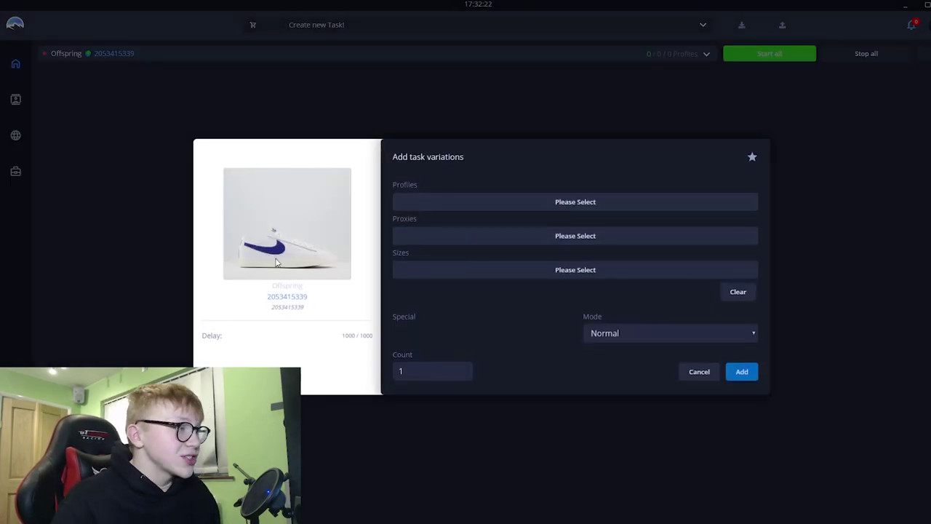
Step: Check the Offspring task's product ID and examine the profile, proxy and size choices for its task variations
{"action": "left_click_drag", "start_coordinate": [303, 297], "coordinate": [257, 291]}
{"action": "left_click", "coordinate": [285, 296]}
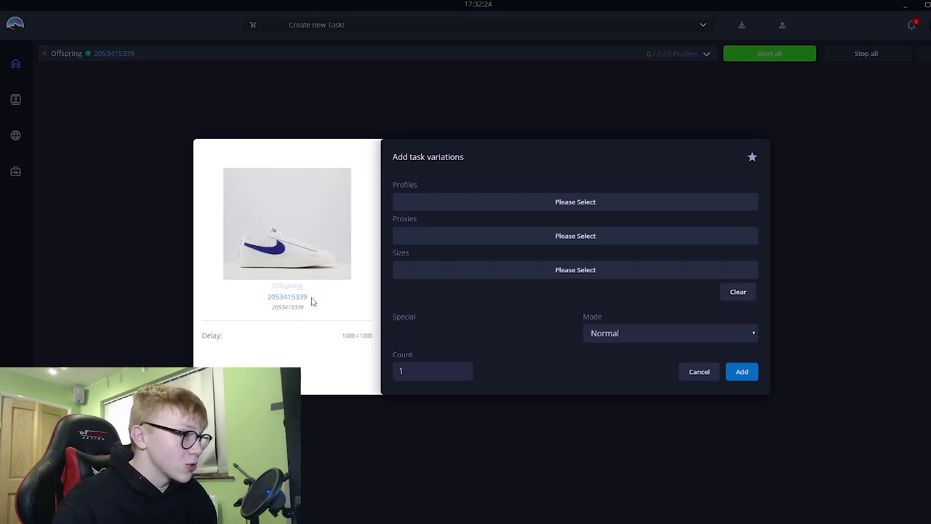
{"action": "left_click", "coordinate": [458, 202]}
{"action": "left_click", "coordinate": [458, 201]}
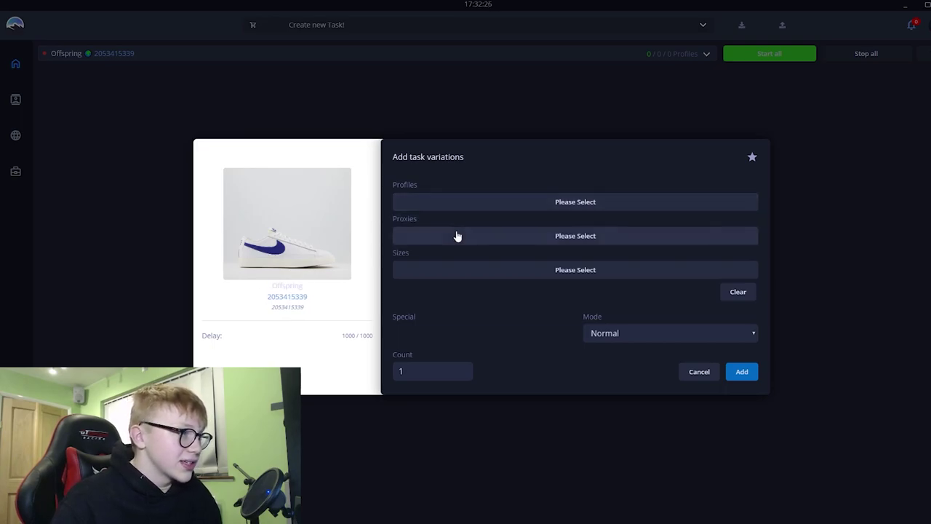
{"action": "left_click", "coordinate": [454, 235]}
{"action": "left_click", "coordinate": [441, 269]}
{"action": "left_click", "coordinate": [442, 272]}
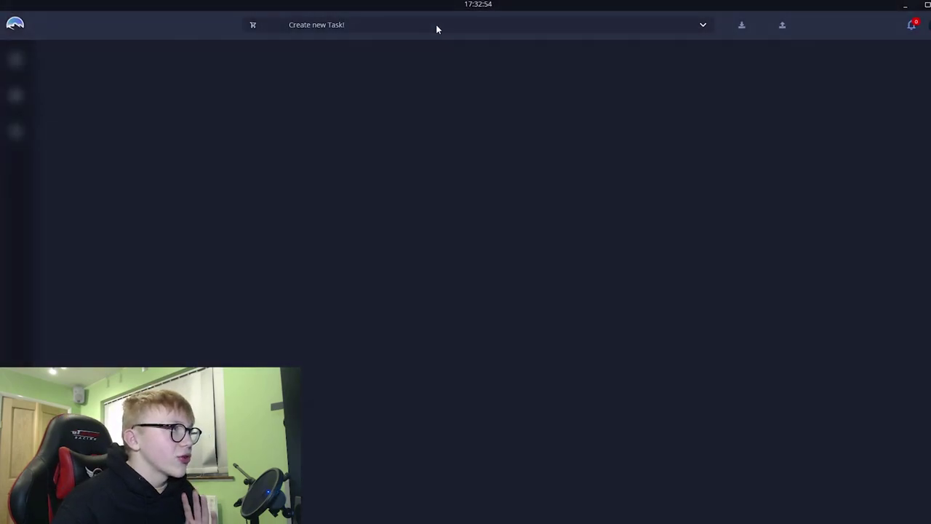
Step: Start another new task, clear its product link and open the store choices
{"action": "left_click", "coordinate": [436, 24]}
{"action": "left_click", "coordinate": [536, 216]}
{"action": "key", "text": "ctrl+a"}
{"action": "key", "text": "BackSpace"}
{"action": "left_click", "coordinate": [499, 187]}
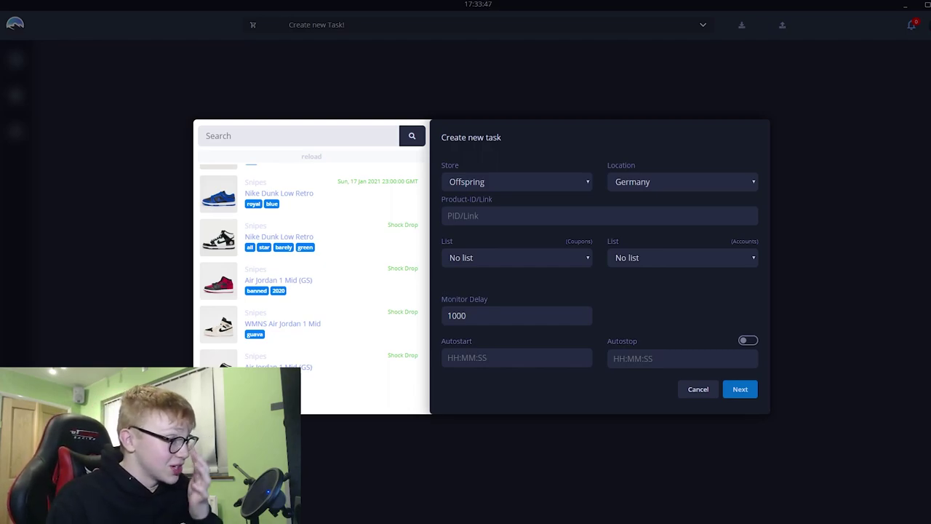
{"action": "left_click", "coordinate": [456, 182]}
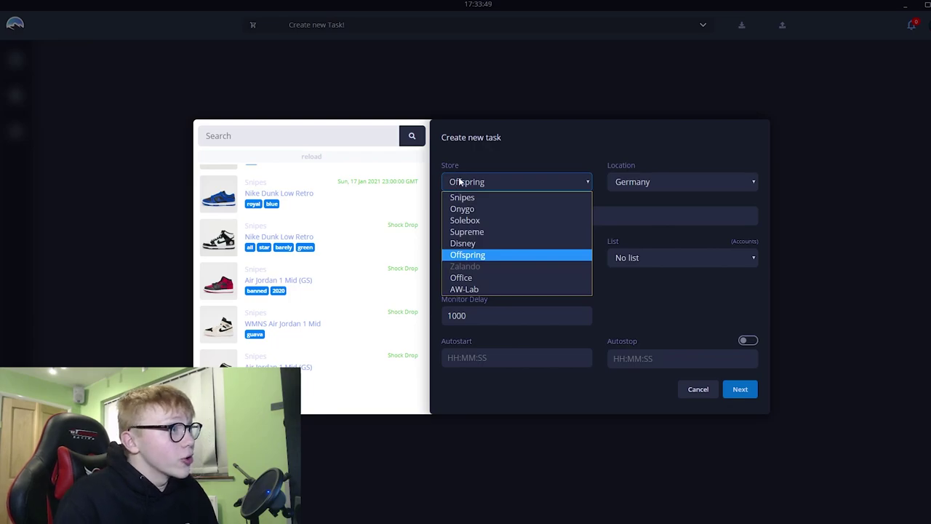